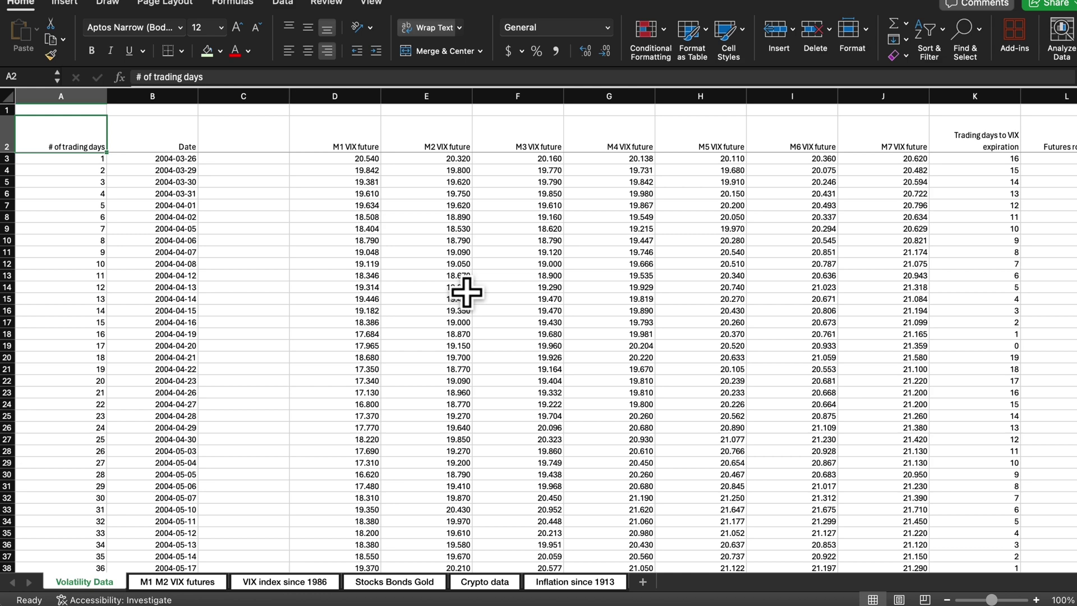
Step: Select the M1 to M7 VIX future headers in row 2 of the Volatility Data sheet
scroll(481, 306, right, 2)
drag(240, 133, 780, 131)
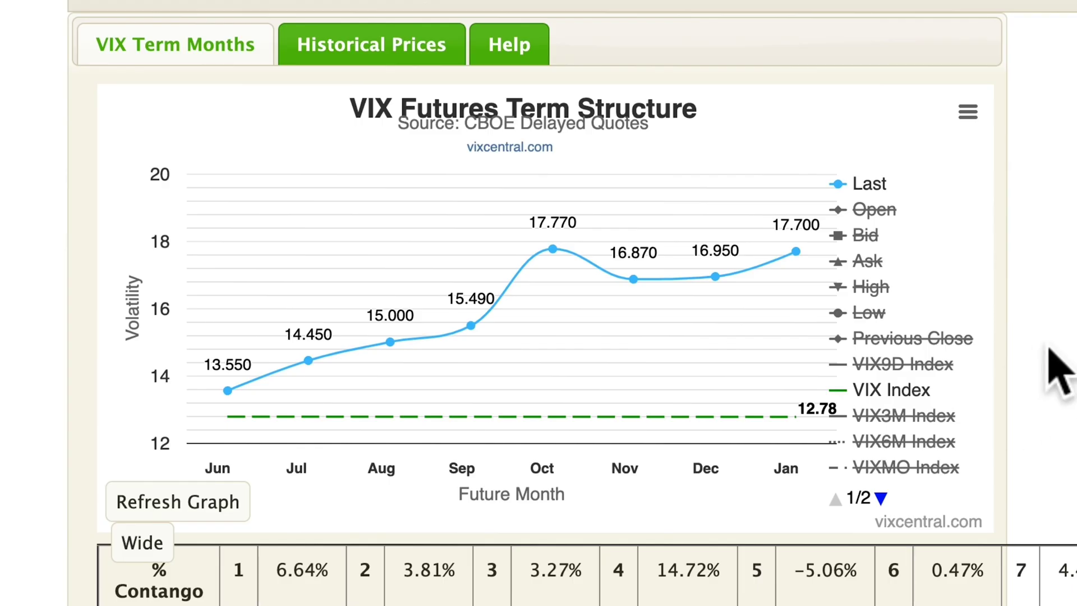
Step: Switch to vixcentral.com, inspect the January contract on the VIX futures term structure, and browse the year choices for historical prices
mouse_move(761, 246)
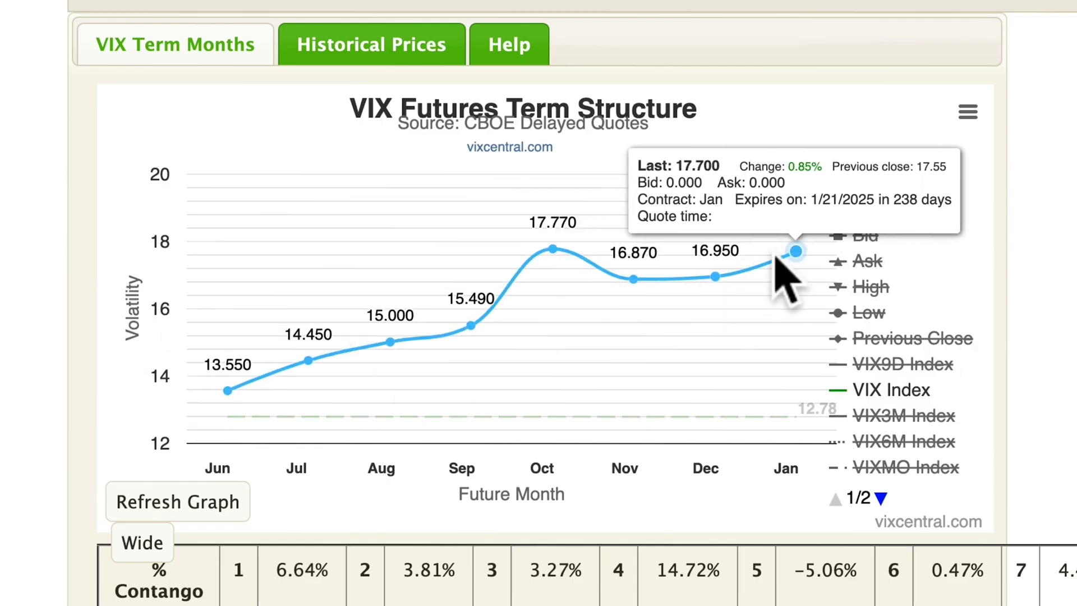
click(359, 51)
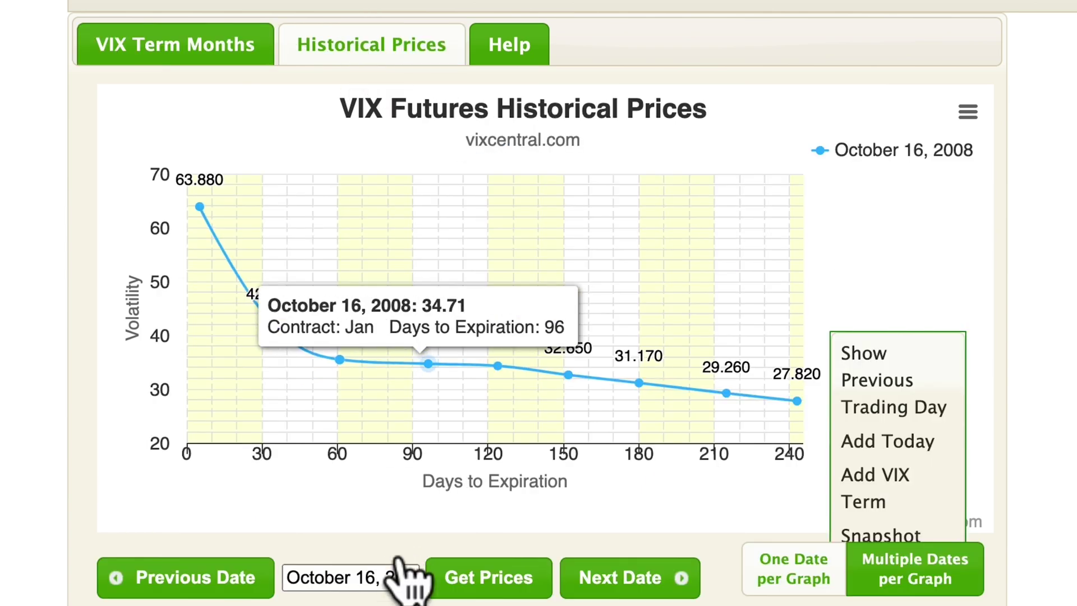
click(393, 578)
click(496, 345)
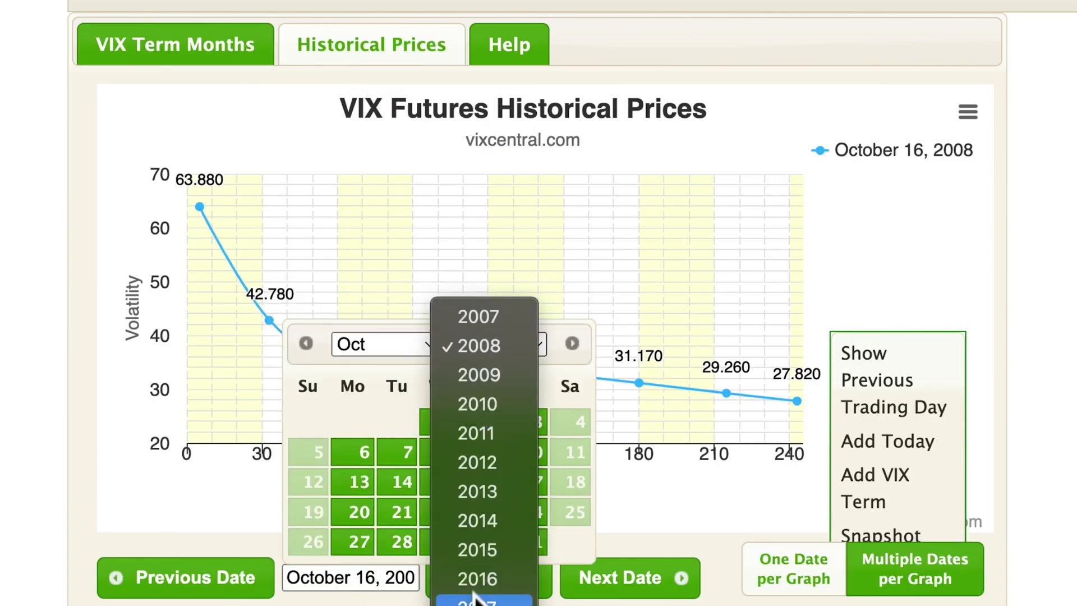
click(596, 505)
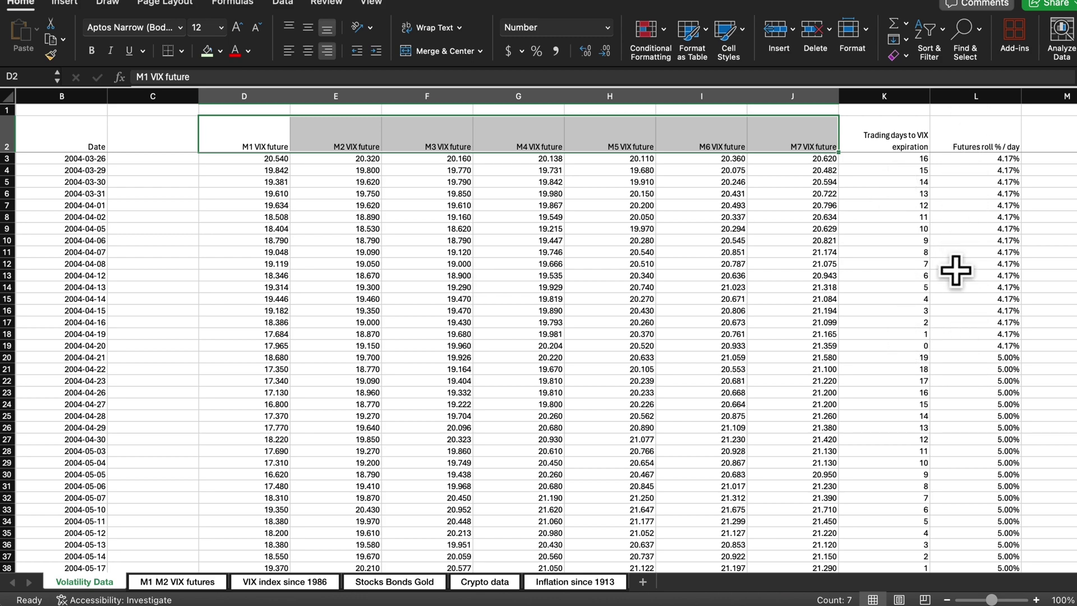
Step: Return to the Excel workbook, skim the VIX futures rows and select the VIX9D to VIX1Y index headers
scroll(524, 361, down, 20)
scroll(526, 360, up, 20)
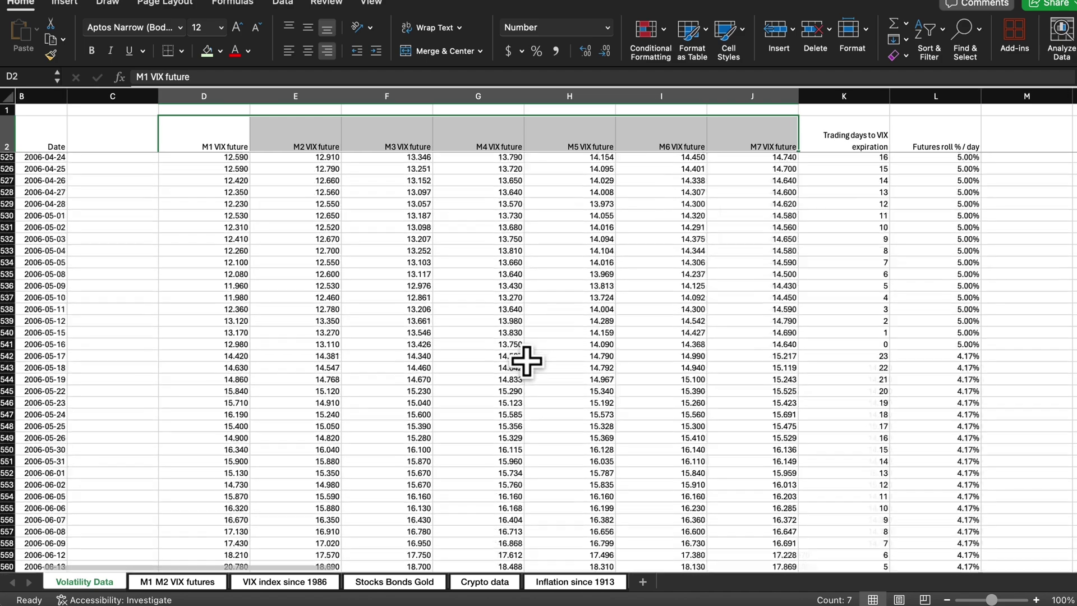
scroll(526, 361, right, 1)
scroll(526, 361, right, 9)
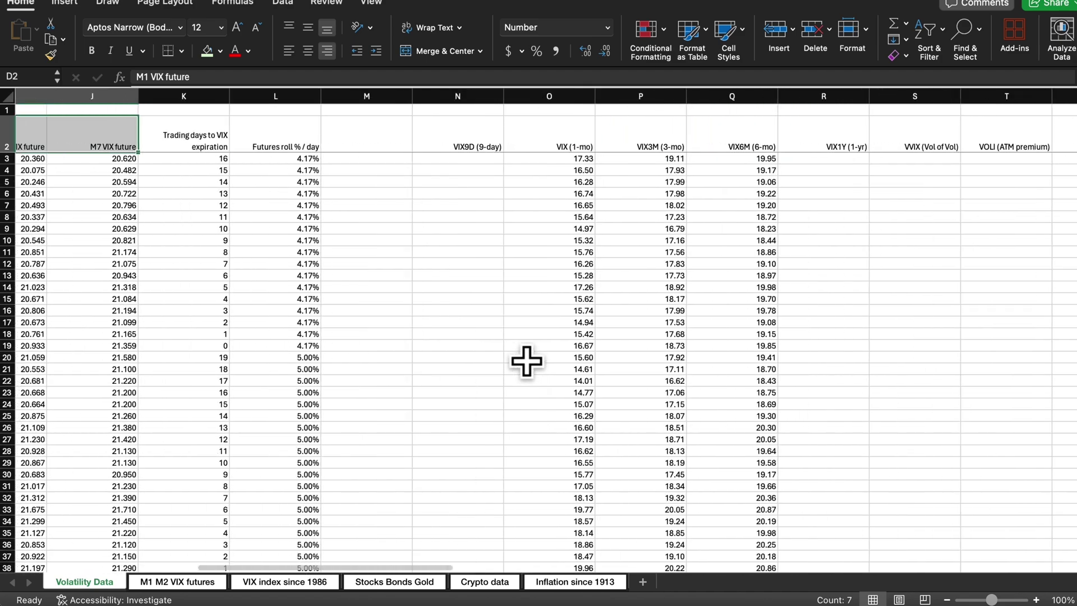
drag(259, 139, 632, 144)
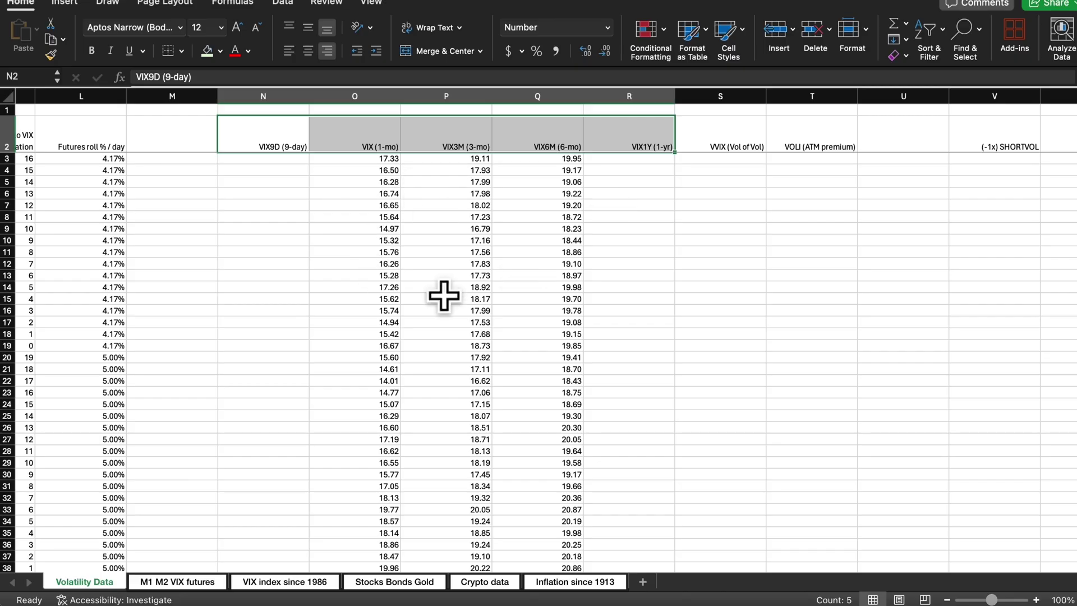
Step: Examine the VIX, VIX3M and VIX6M columns, then the VIX9D through VVIX range, to see where each index's data starts
drag(372, 150, 436, 139)
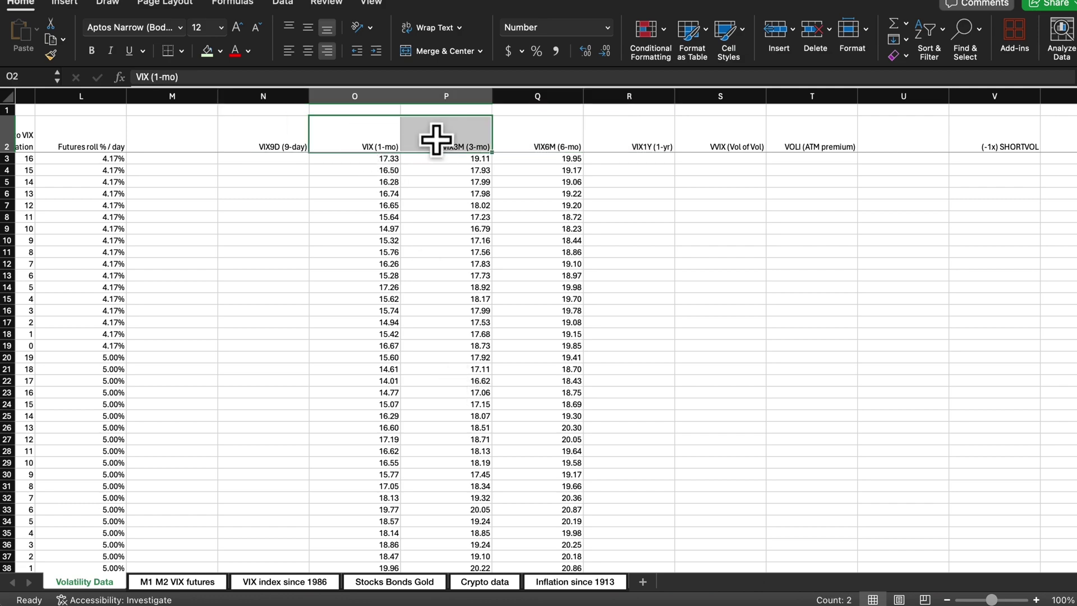
click(503, 138)
scroll(449, 345, down, 3)
scroll(448, 344, down, 20)
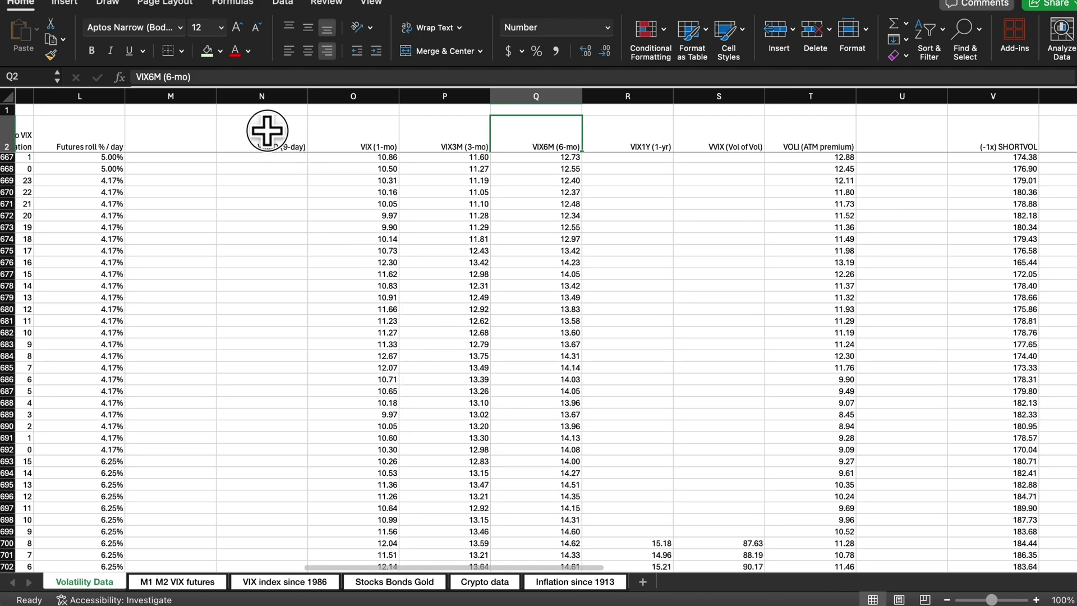
drag(277, 144, 721, 125)
scroll(421, 356, down, 15)
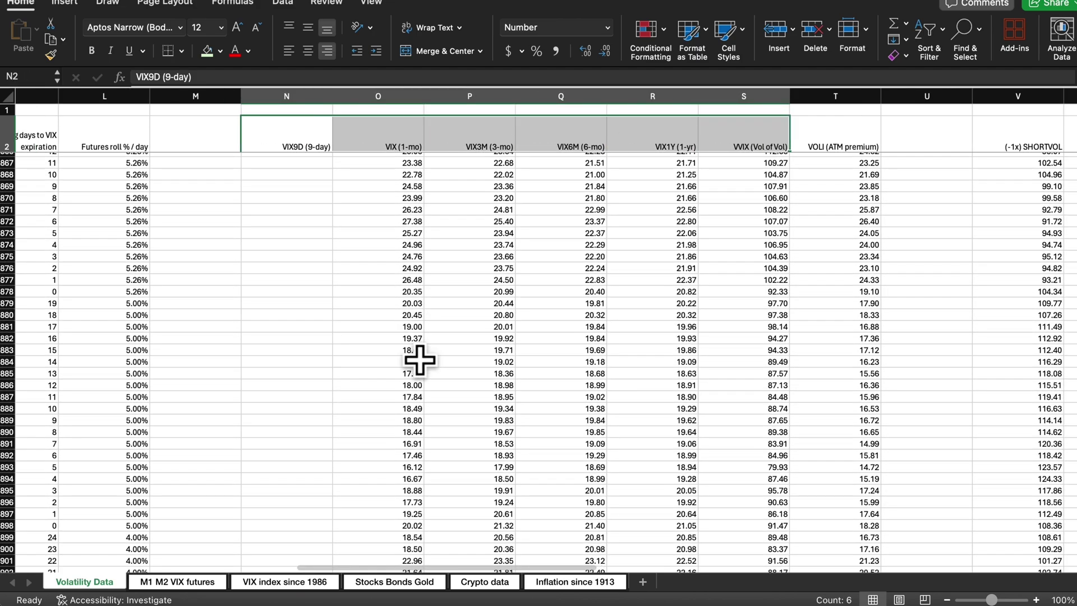
Step: Examine the rows of the VIX9D column, then highlight the VVIX and VOLI headers in turn
click(281, 137)
scroll(409, 368, left, 1)
scroll(409, 367, down, 20)
scroll(409, 366, down, 20)
scroll(336, 269, left, 1)
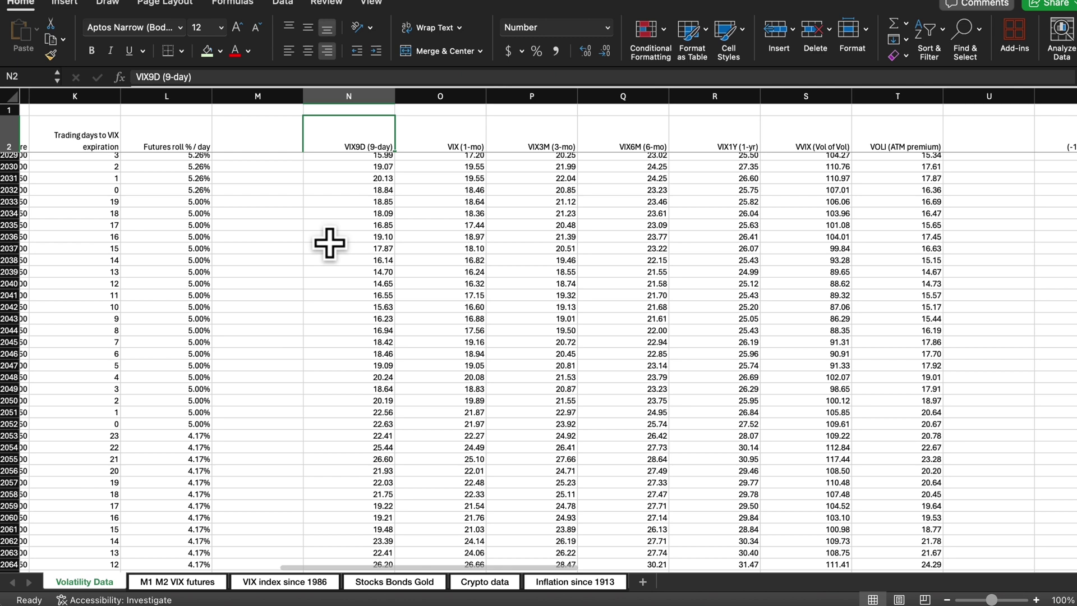
click(816, 129)
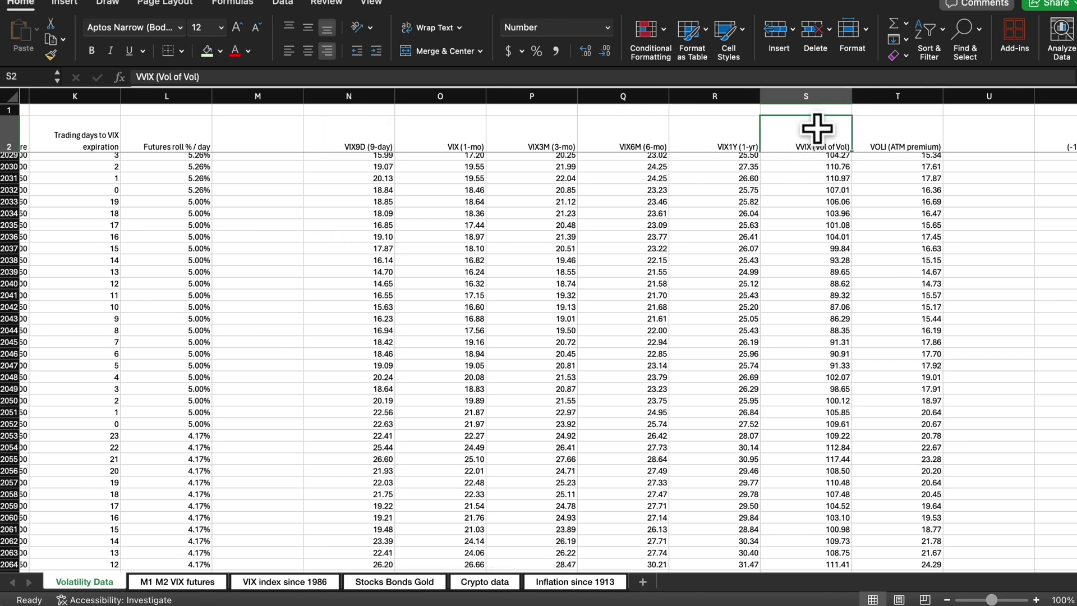
click(892, 129)
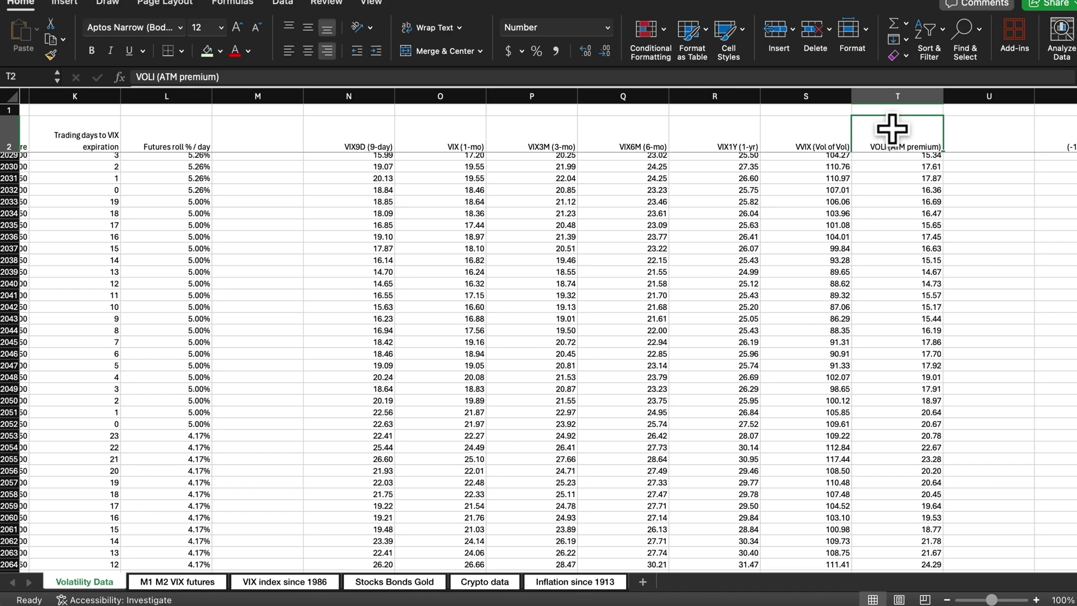
Step: Select the volatility index headers from SHORTVOL to SPVXMPIT and look through their historical rows
scroll(582, 318, up, 20)
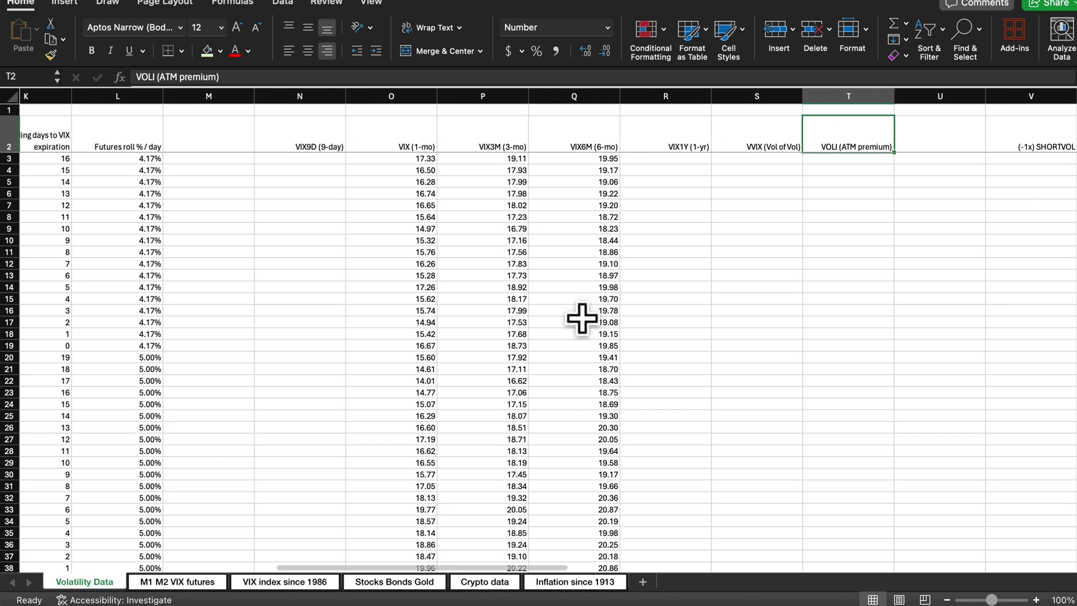
scroll(582, 318, right, 10)
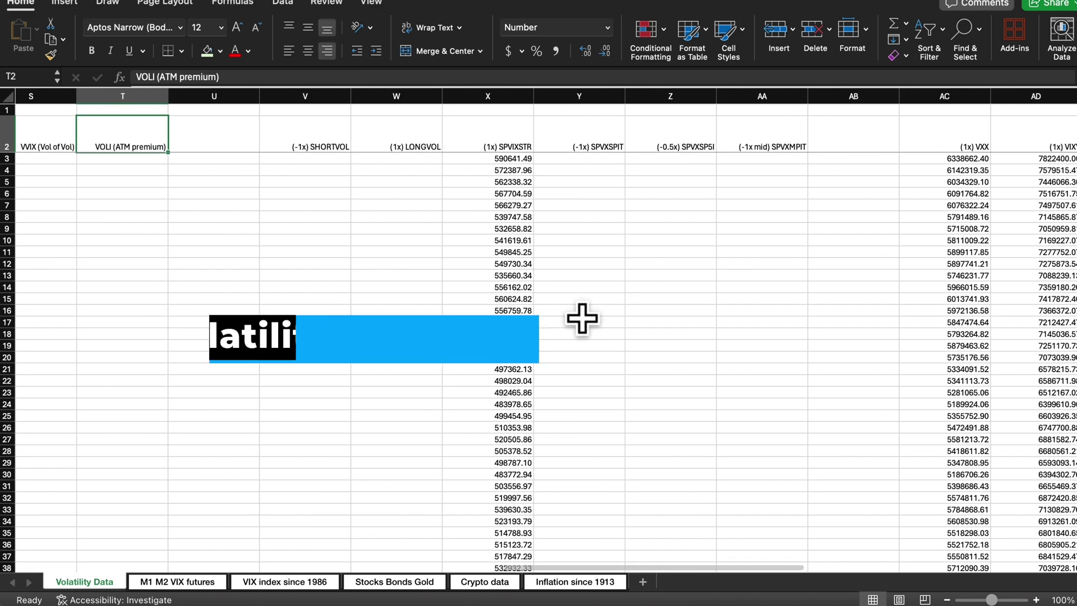
click(318, 140)
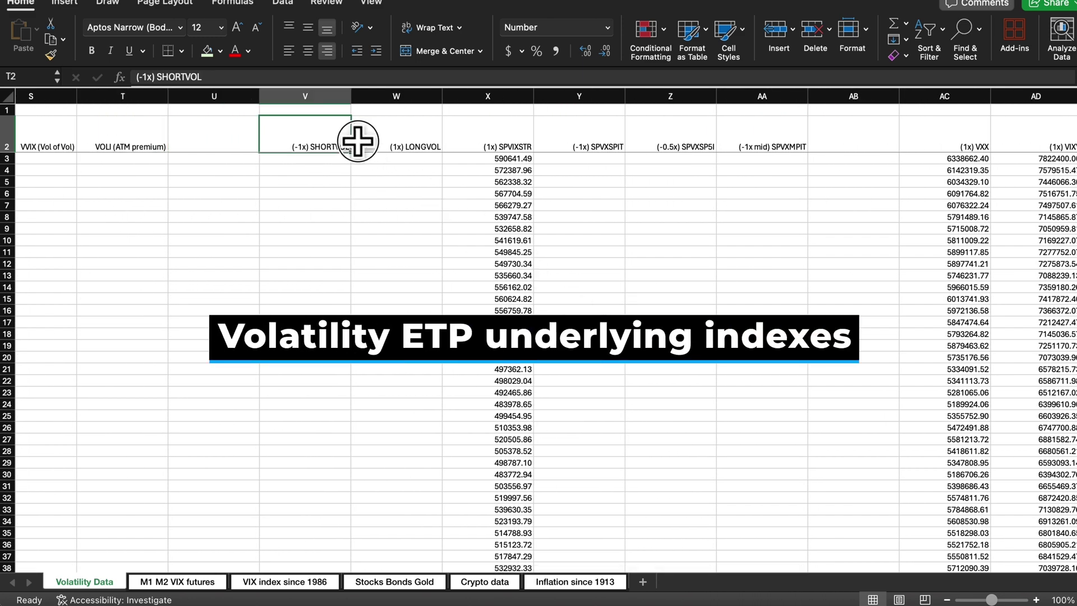
drag(317, 141, 745, 135)
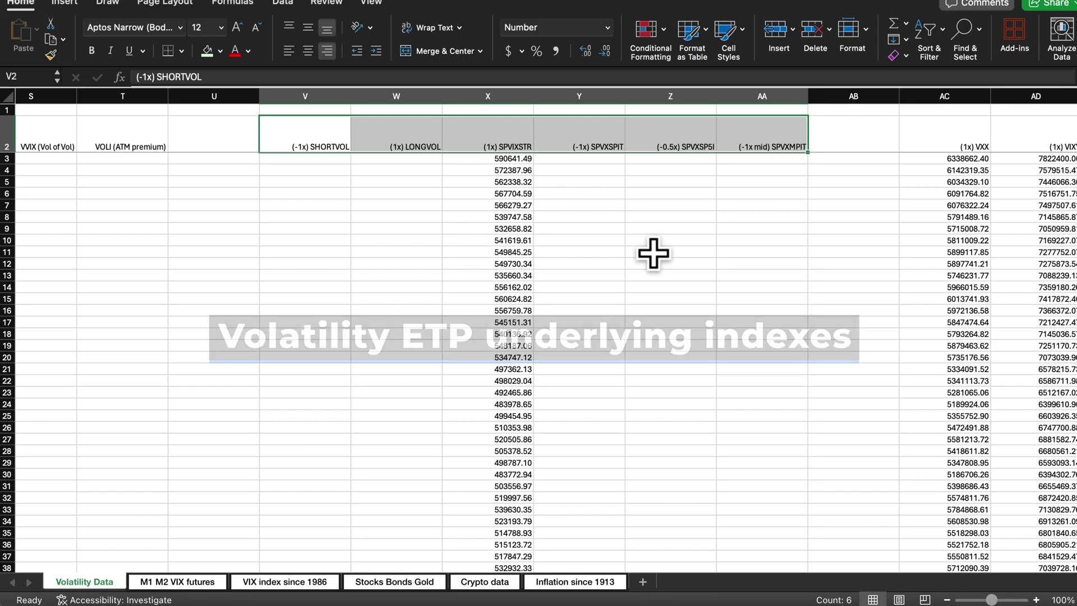
scroll(653, 253, down, 20)
scroll(653, 254, down, 20)
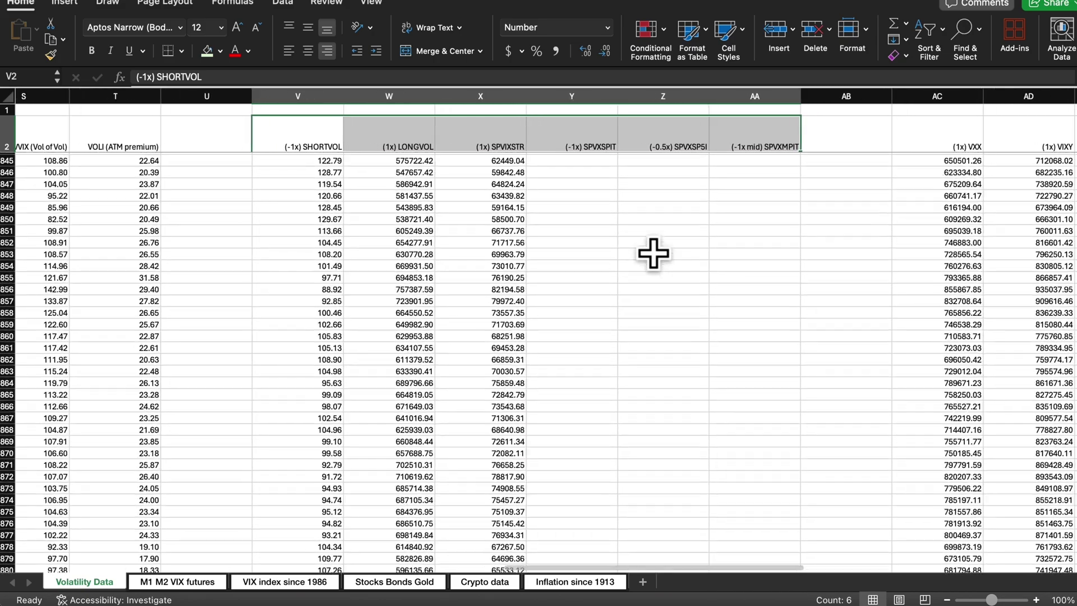
scroll(653, 254, down, 20)
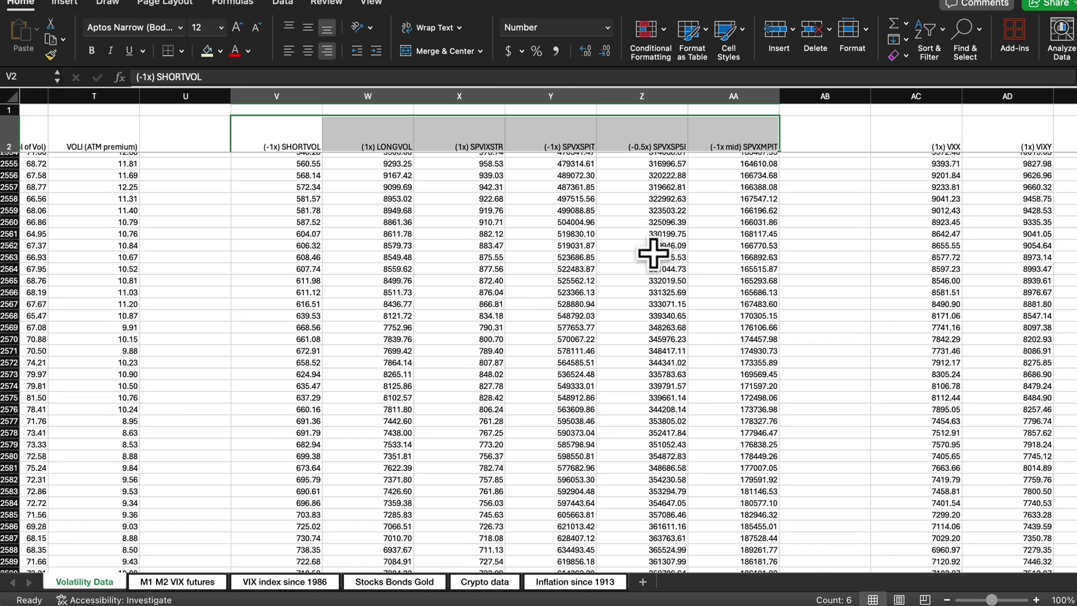
Step: Highlight the SHORTVOL, LONGVOL, SPVIXSTR, SPVXSPIT, SPVXSP5I and SPVXMPIT headers one after another
click(281, 133)
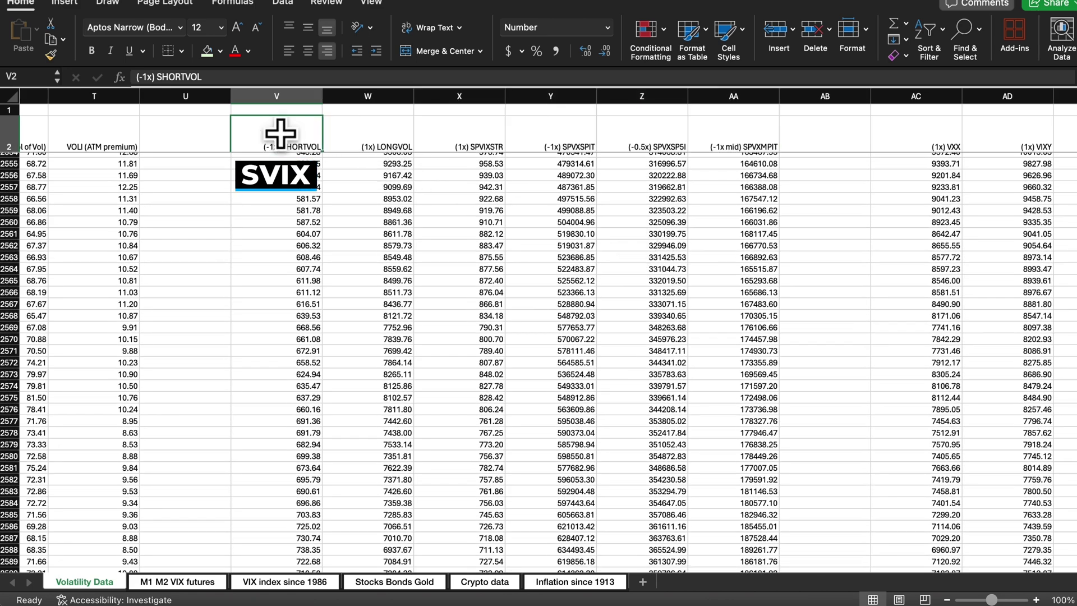
click(362, 131)
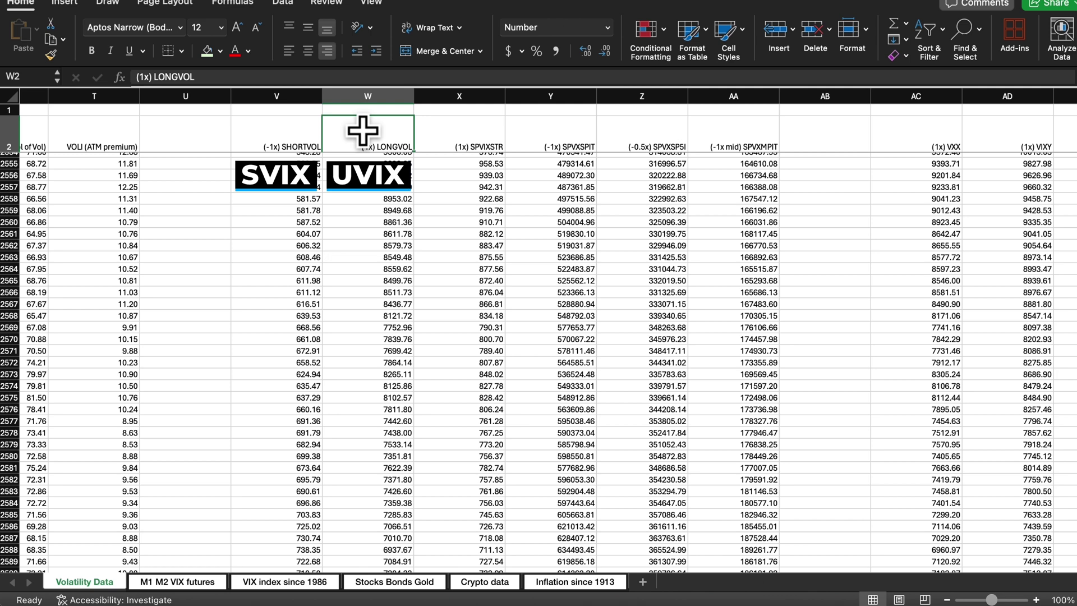
click(450, 139)
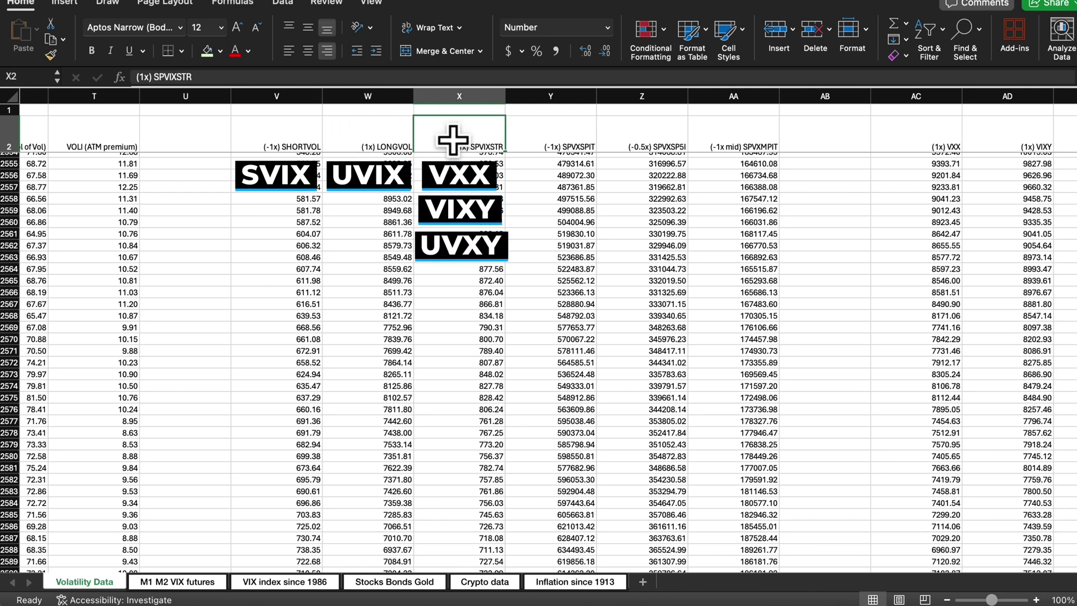
click(545, 135)
click(643, 129)
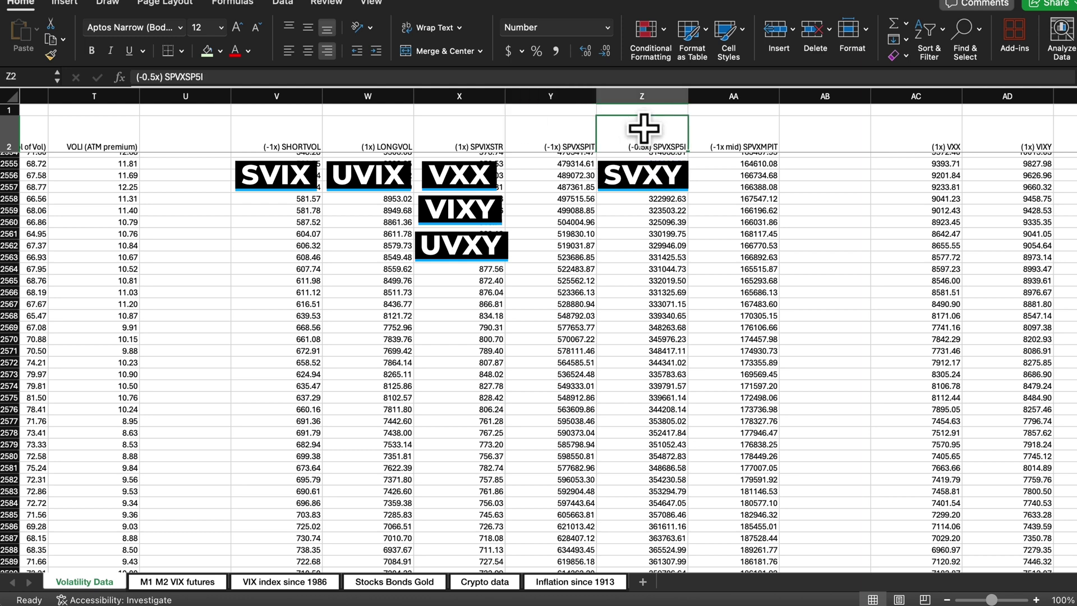
click(729, 131)
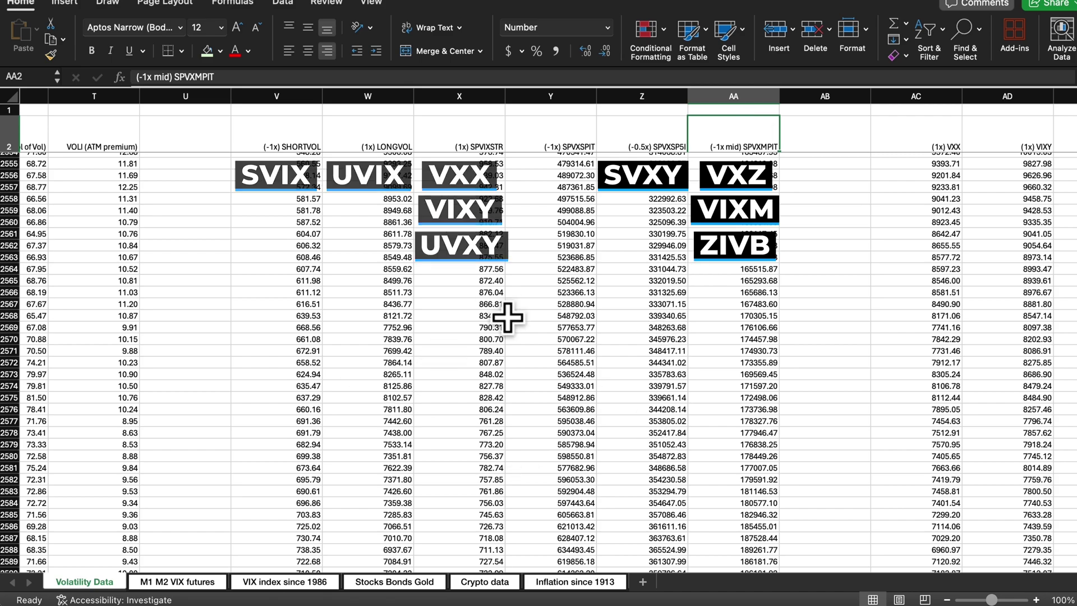
Step: Select the volatility ETP headers from VXX to old ZIV, then check the first simulated VXX price in AC3
scroll(471, 331, right, 3)
scroll(471, 331, right, 10)
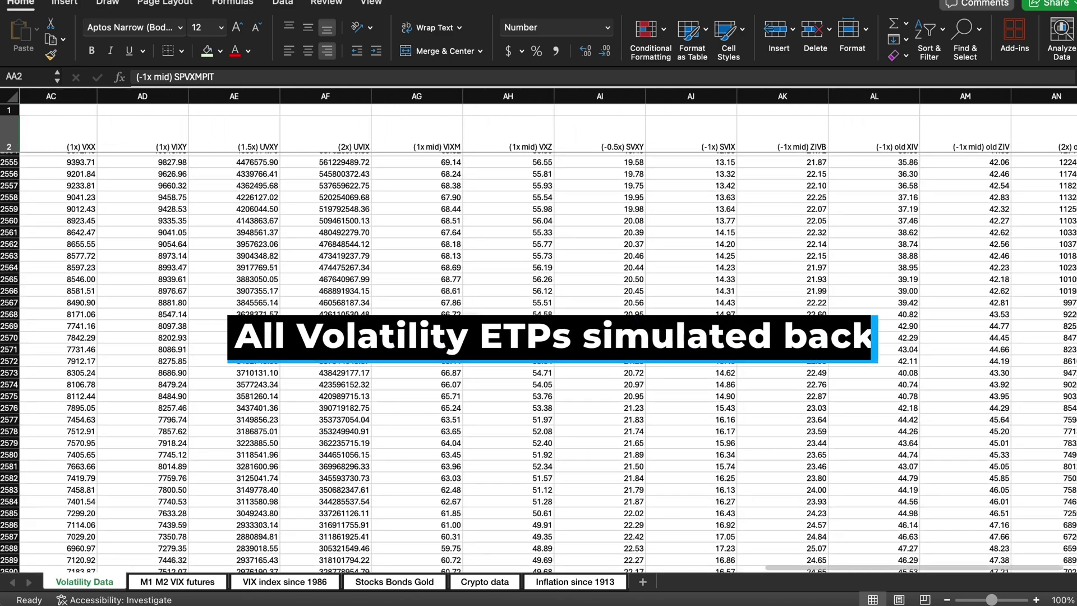
drag(73, 137, 951, 145)
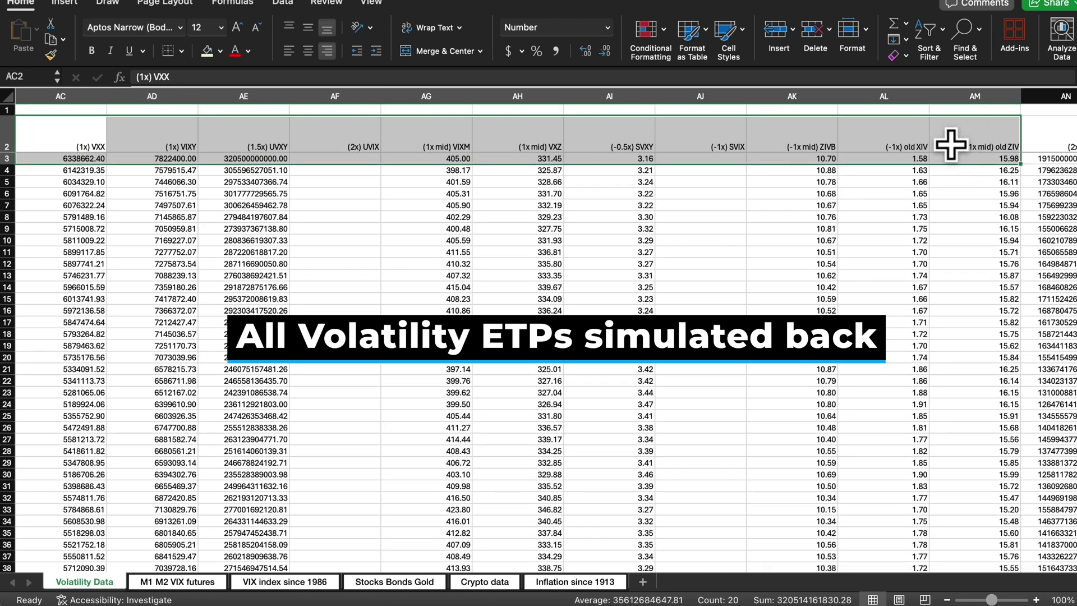
click(70, 131)
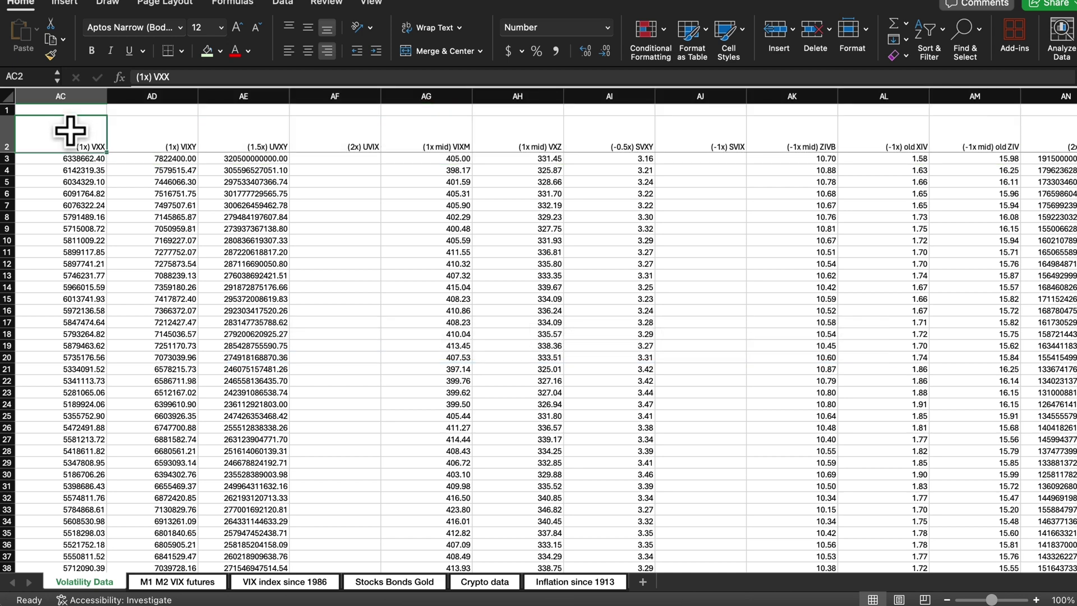
click(83, 161)
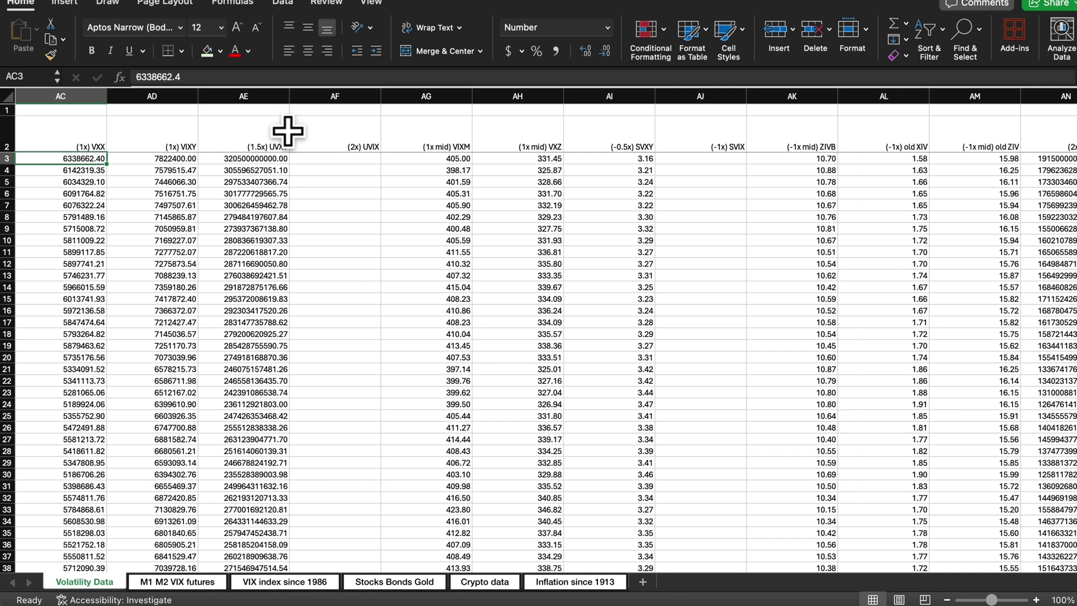
Step: Examine the (2x) UVIX and (-1x) SVIX columns to find the row where their simulated prices begin
click(348, 144)
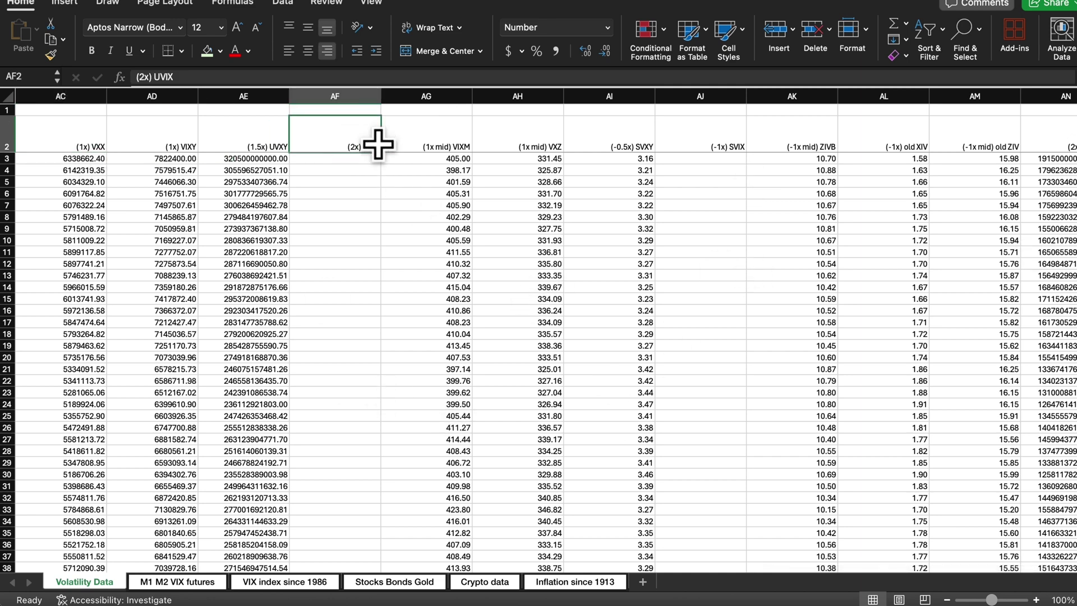
click(689, 132)
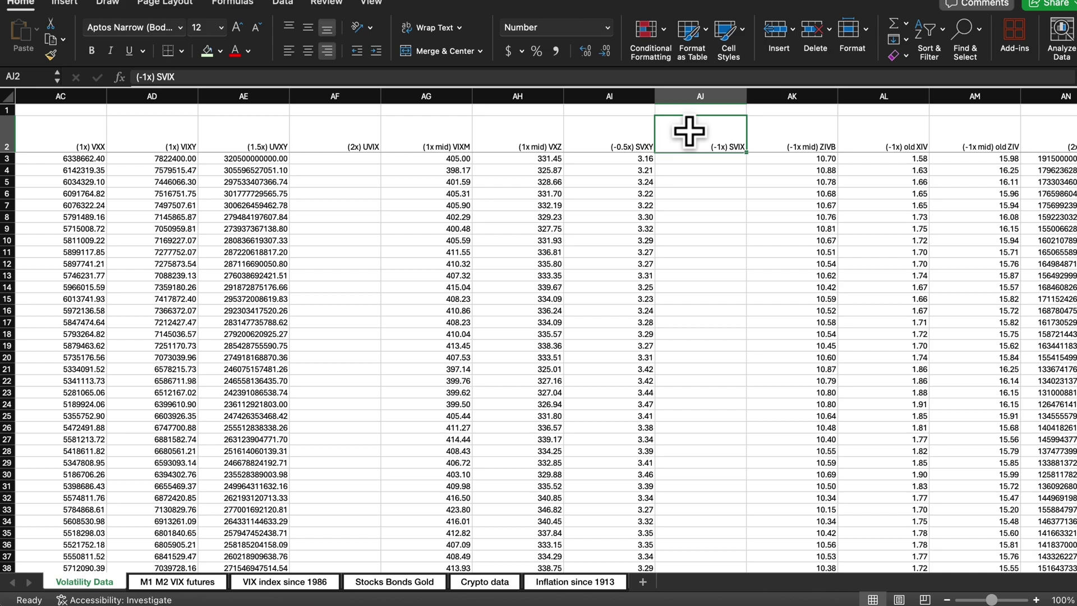
scroll(565, 334, down, 20)
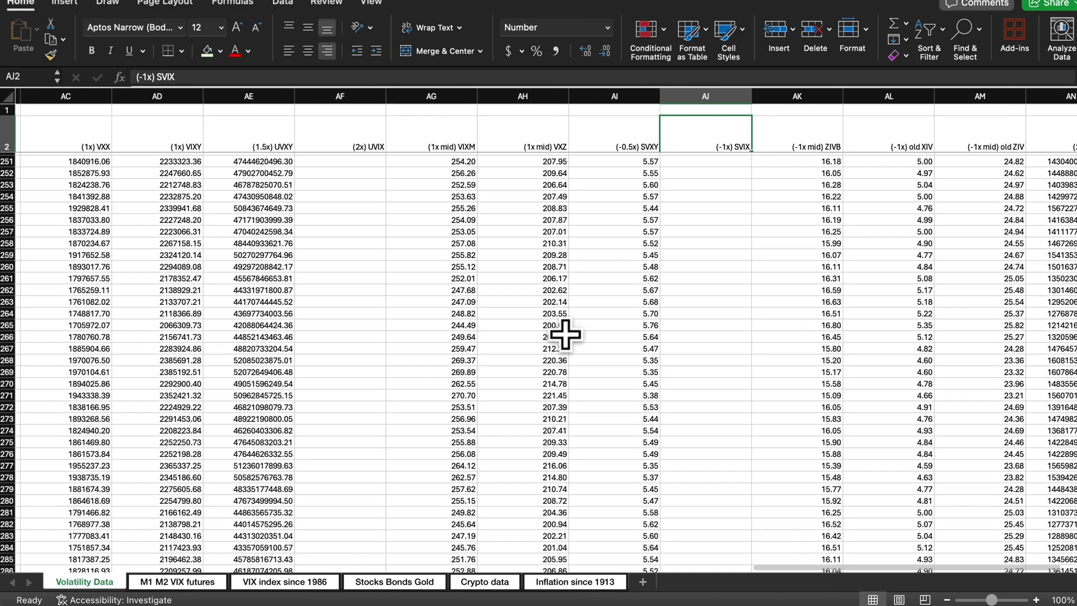
scroll(565, 334, down, 14)
scroll(565, 335, up, 11)
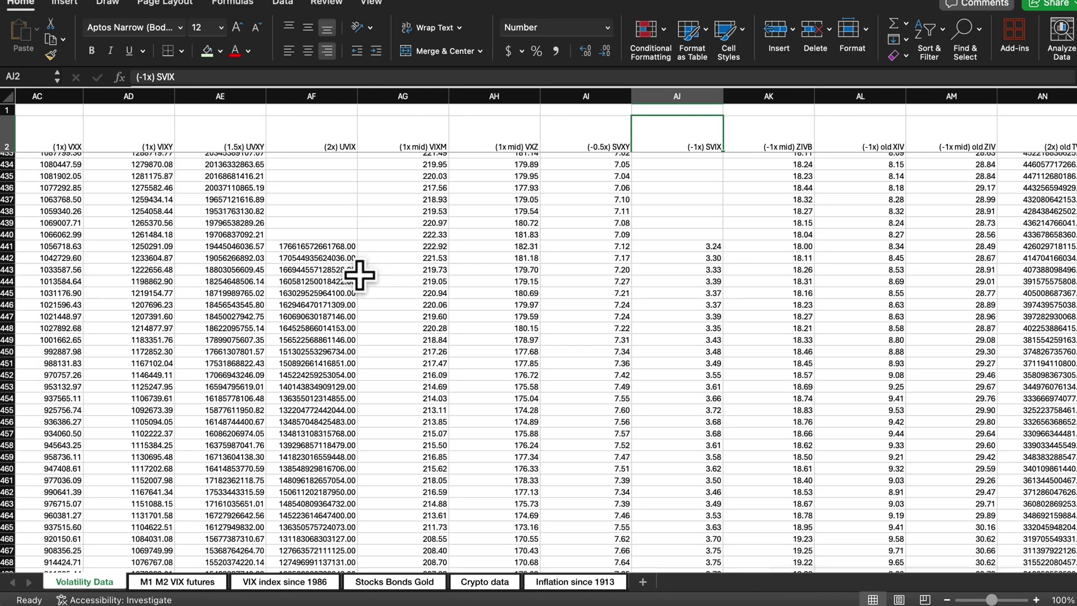
scroll(356, 272, down, 20)
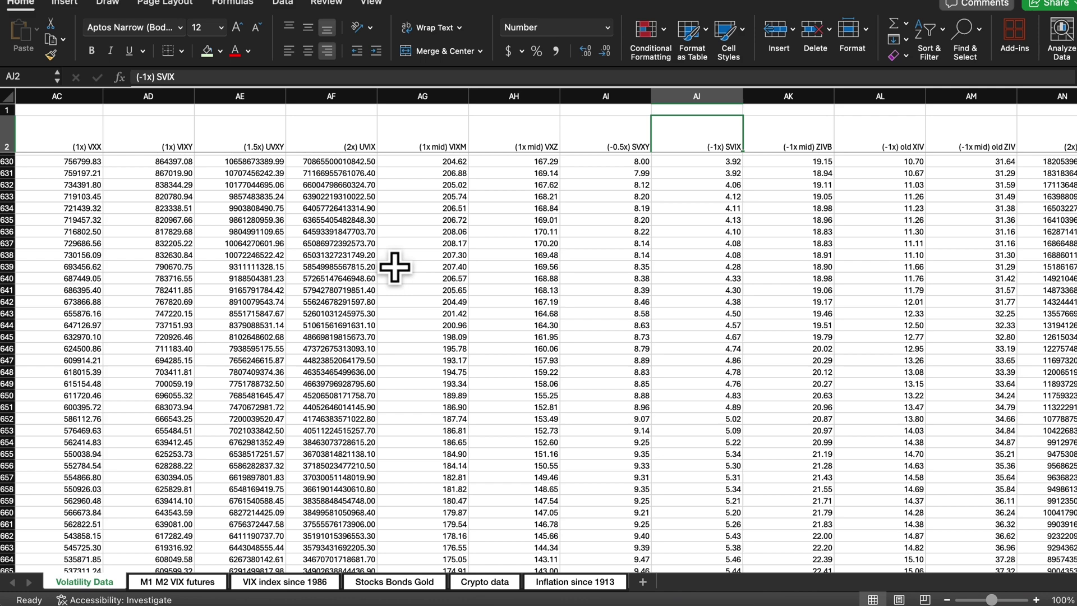
Step: Select the headers of the old products from (-1x) old XIV to (2x) old TVIX
scroll(395, 267, right, 5)
drag(630, 134, 805, 132)
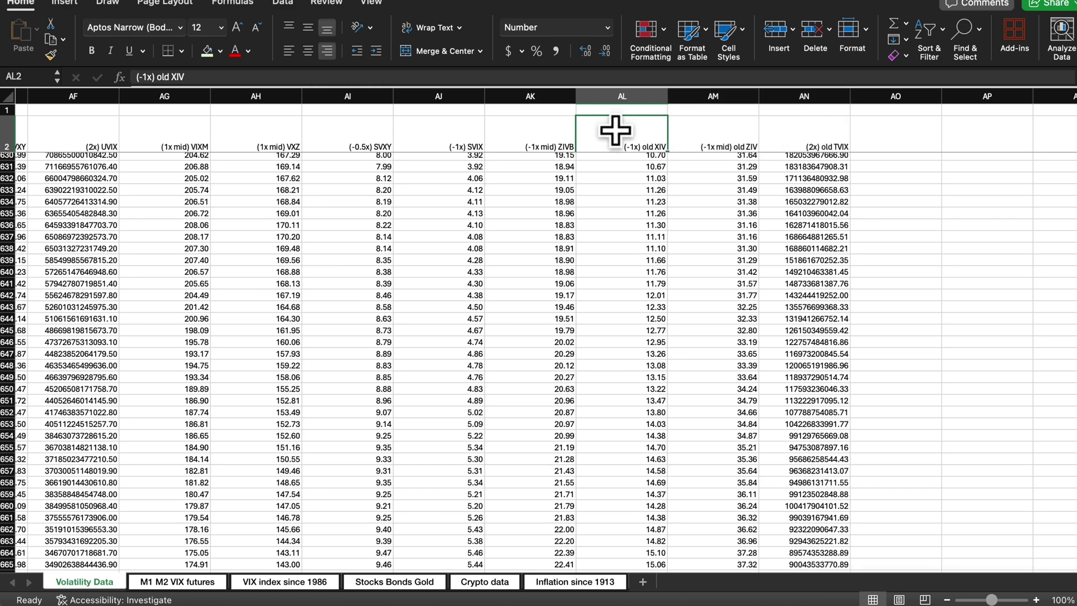
Step: Highlight the (-1x mid) old ZIV and (2x) old TVIX headers individually, then the range AL2:AN2 together
click(709, 131)
click(790, 130)
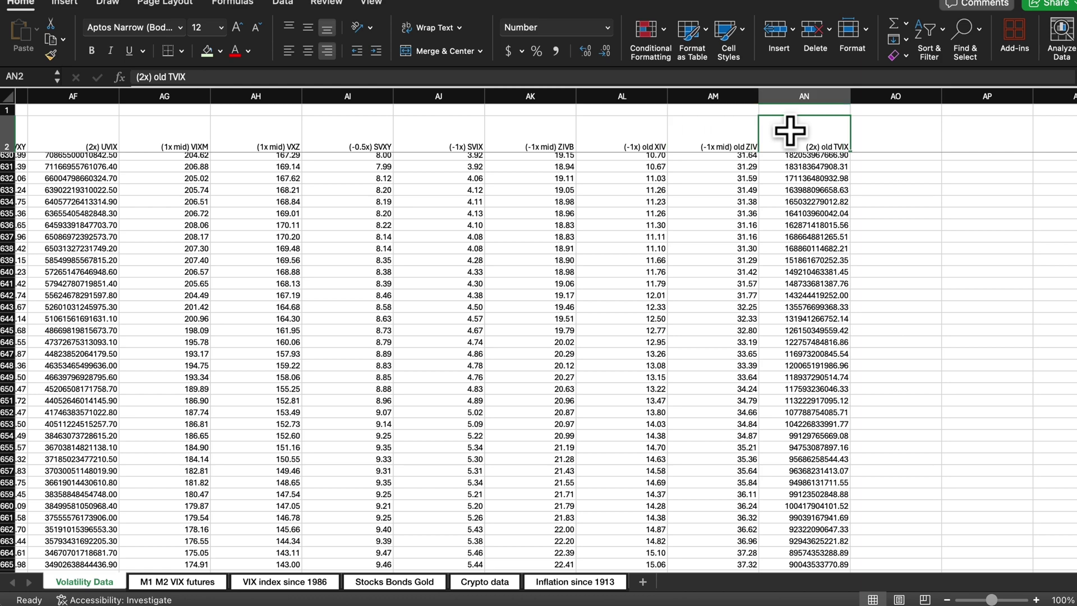
drag(629, 134, 771, 139)
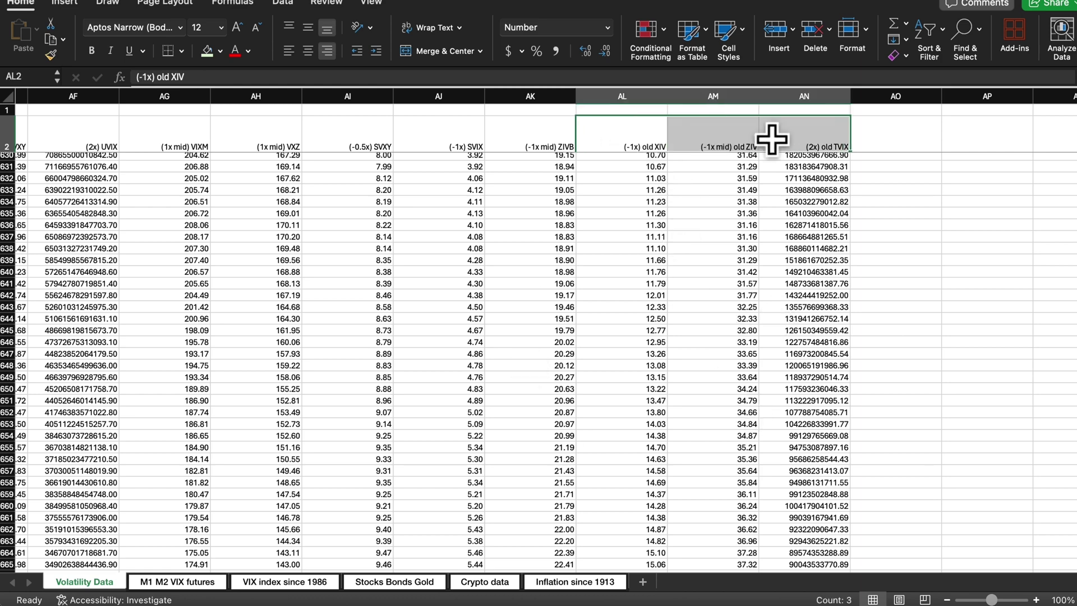
Step: On the M1 M2 VIX futures sheet, select the M1:M2 values in E4:E29 and review the history chart, percentile columns and decile chart
click(169, 582)
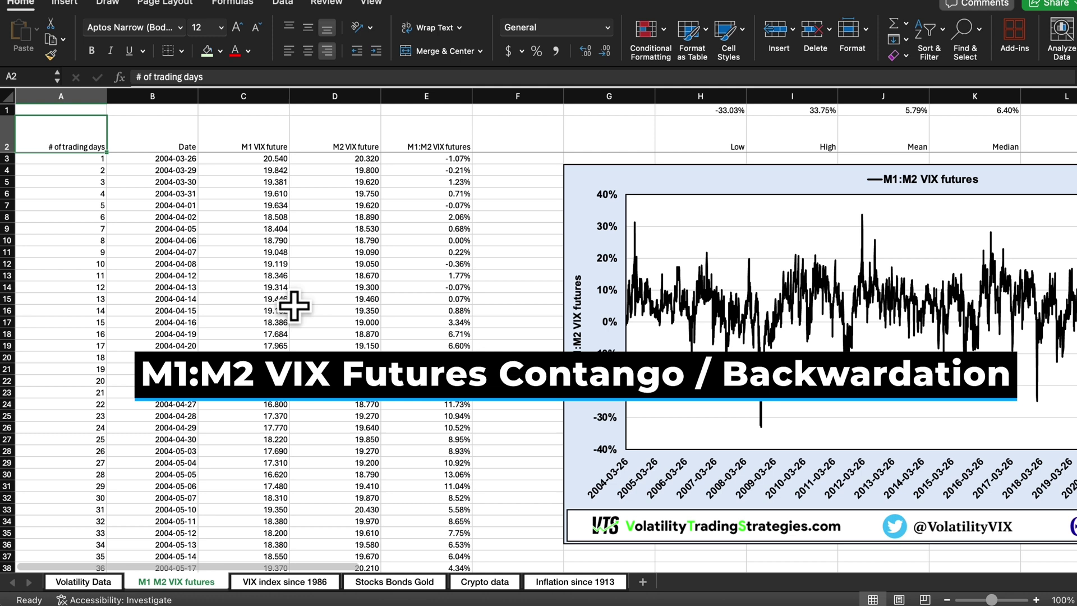
drag(424, 168, 444, 467)
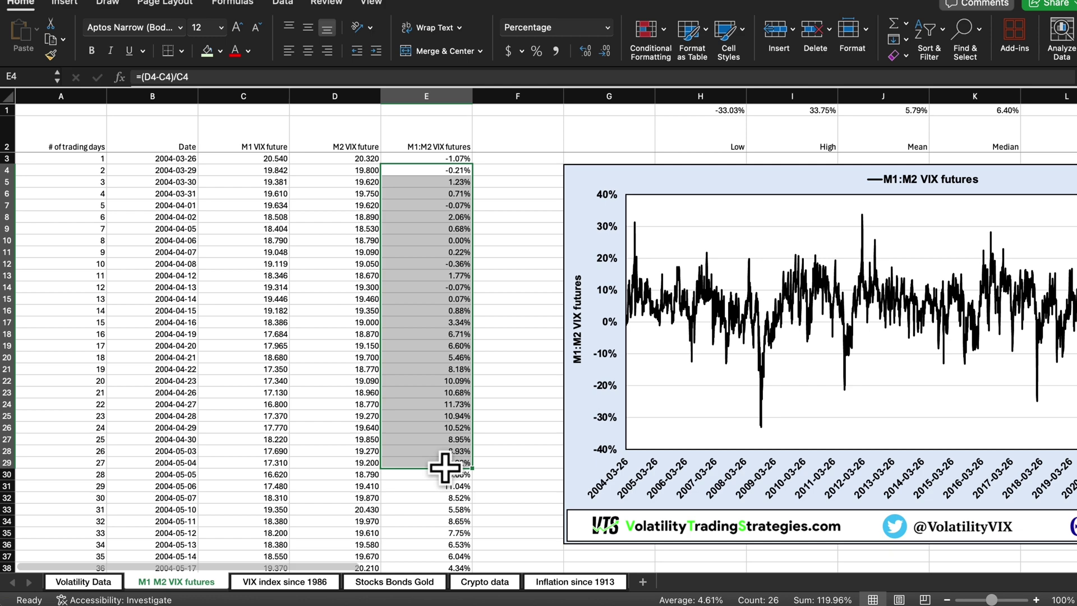
scroll(445, 467, right, 3)
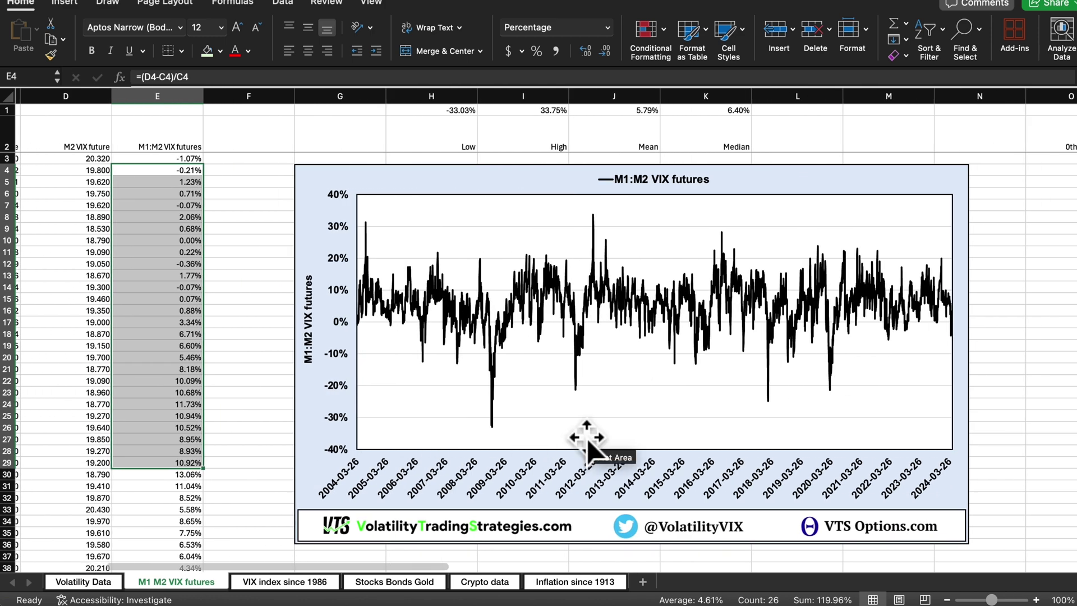
scroll(587, 443, right, 10)
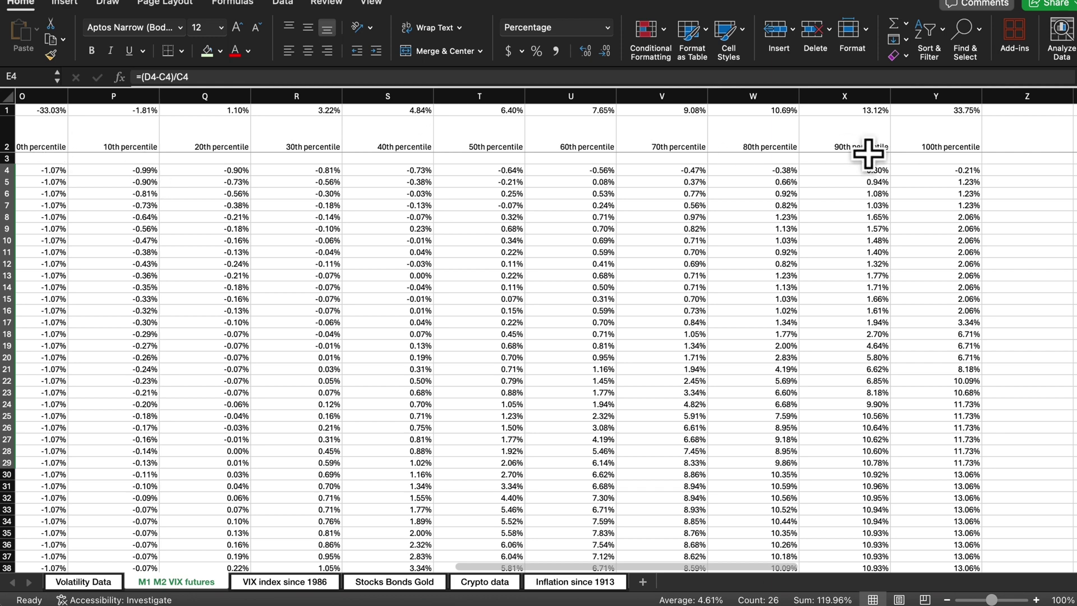
scroll(832, 209, right, 10)
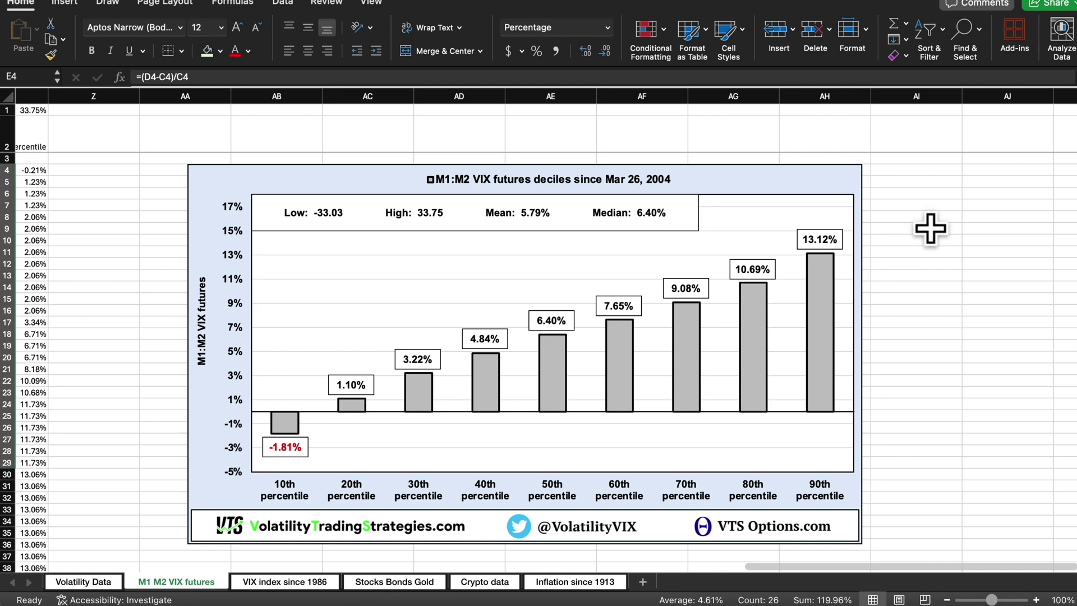
Step: On the VIX index since 1986 sheet, check the first date in B3 and the VIX Close header in C2
click(284, 582)
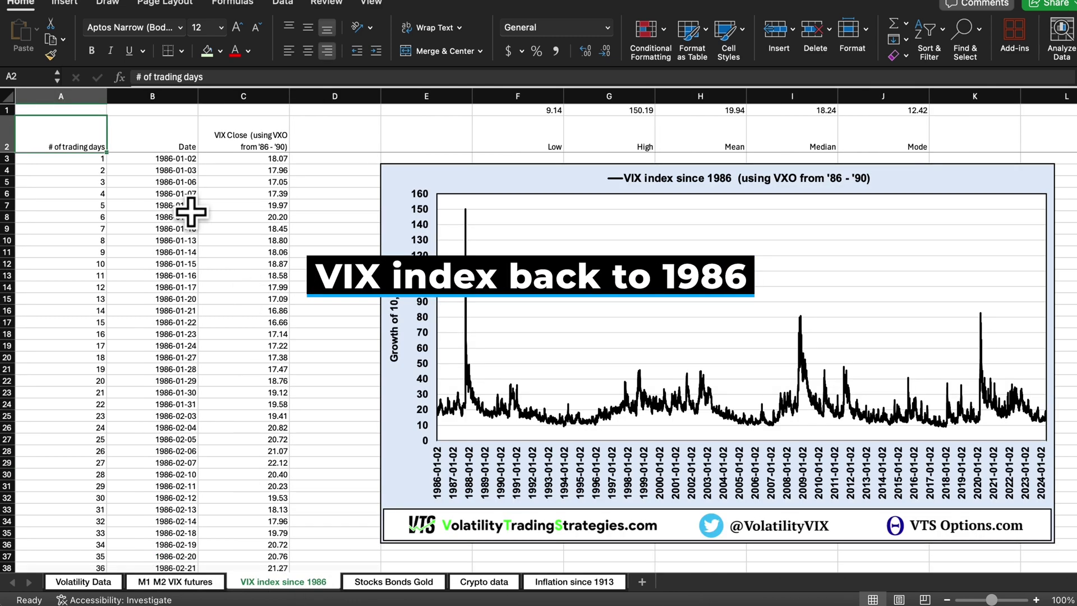
click(141, 159)
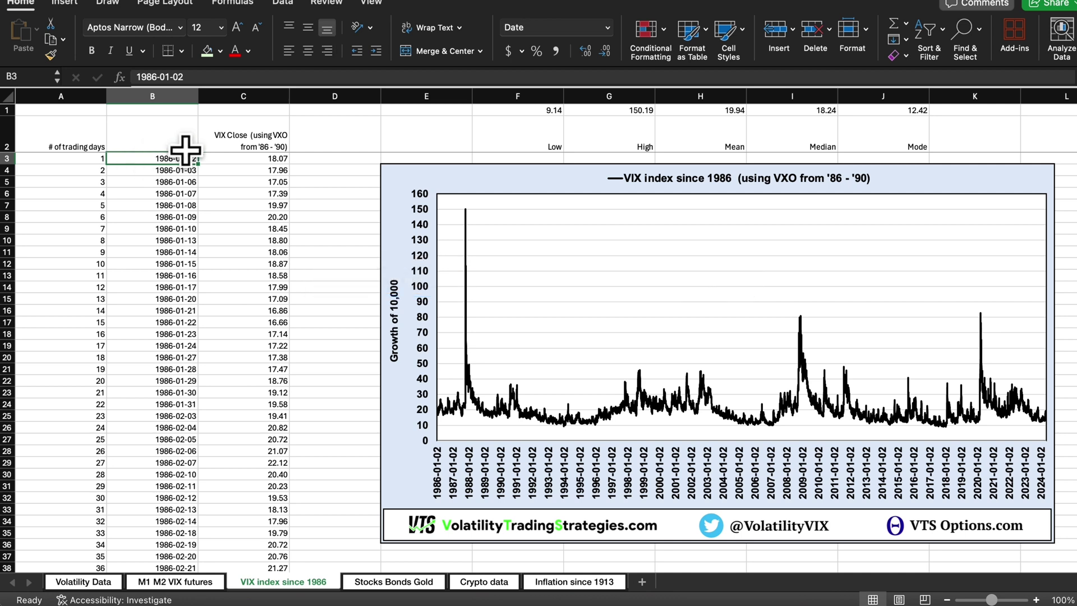
click(249, 134)
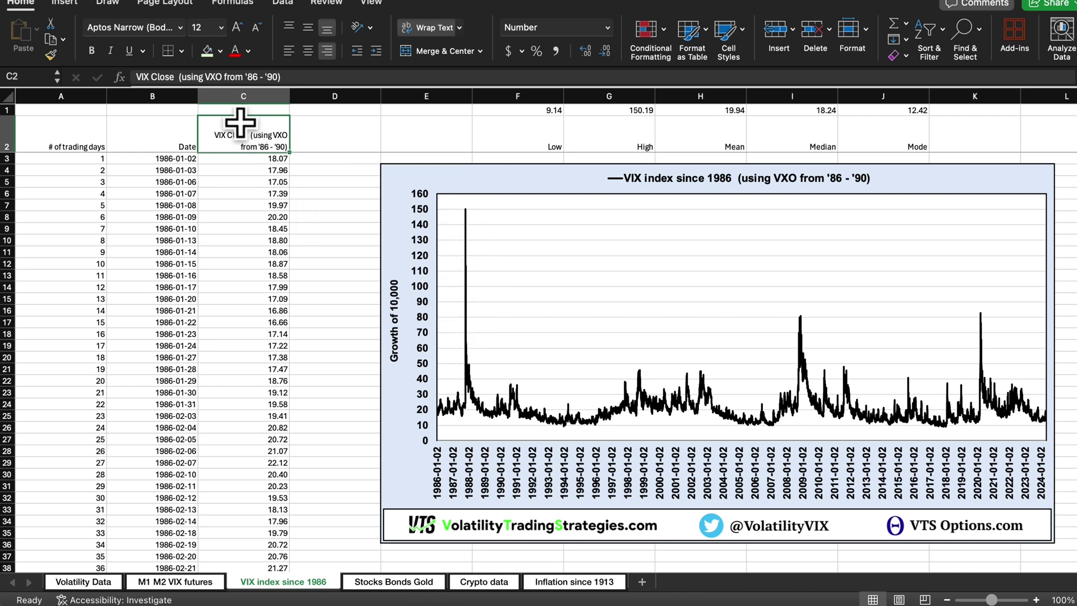
Step: Review the VIX history and decile charts, then select the dates in B3:B33
scroll(379, 368, right, 10)
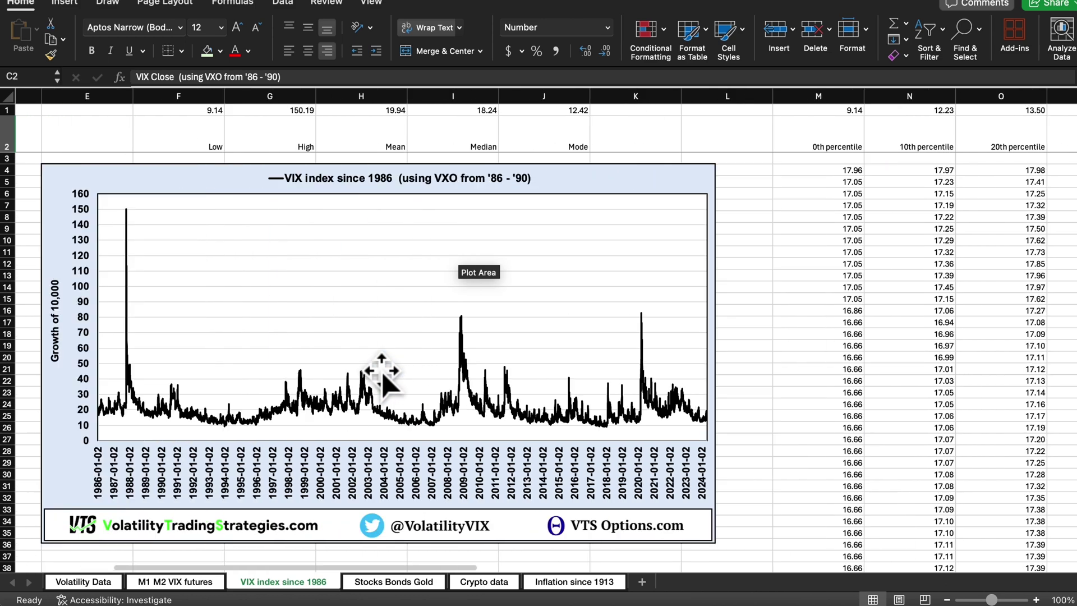
scroll(382, 371, right, 15)
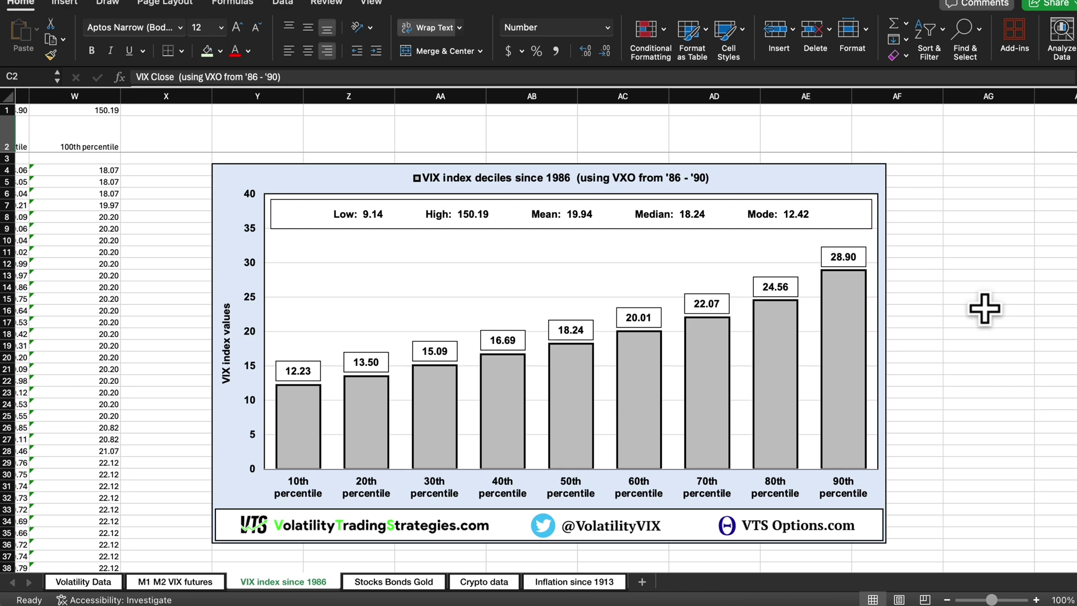
scroll(984, 308, left, 20)
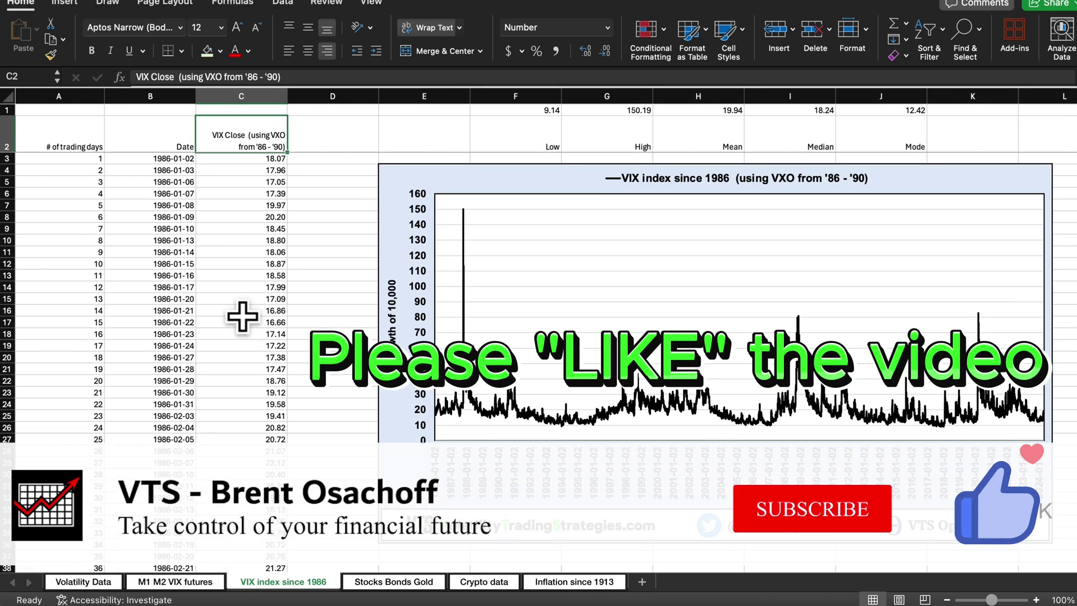
drag(163, 160, 180, 507)
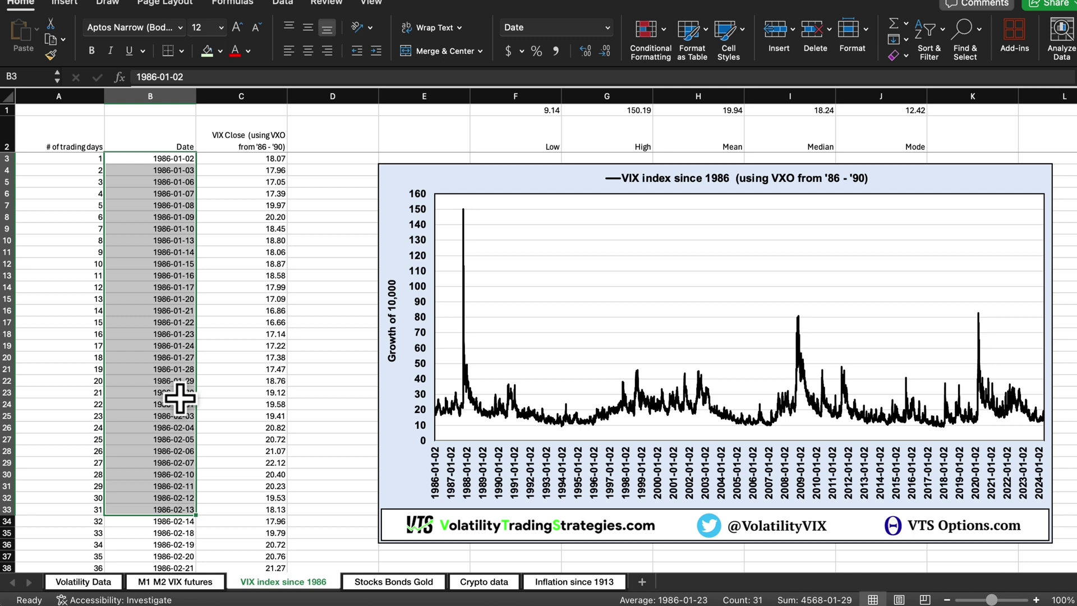
Step: On the Stocks Bonds Gold sheet, check the S&P 500 Total Return Index header, its first date in B3 and its growth chart
click(393, 583)
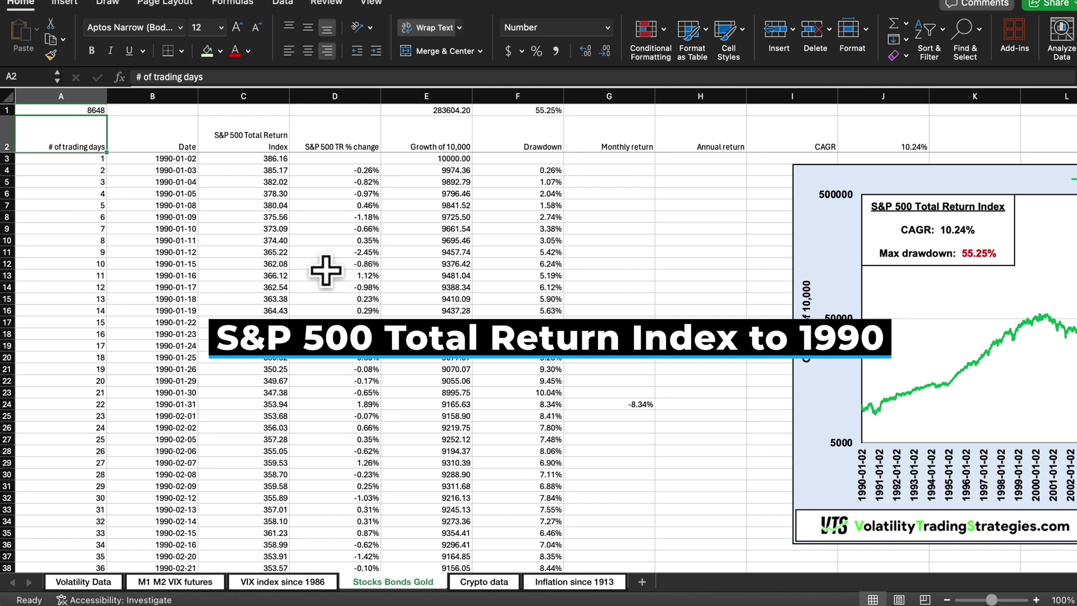
click(243, 141)
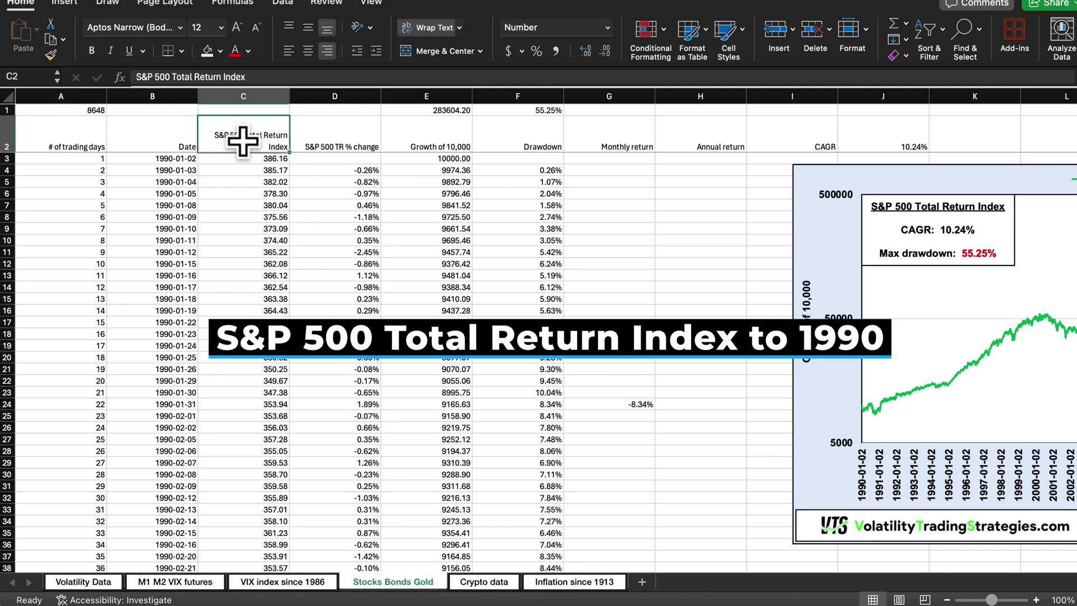
click(143, 159)
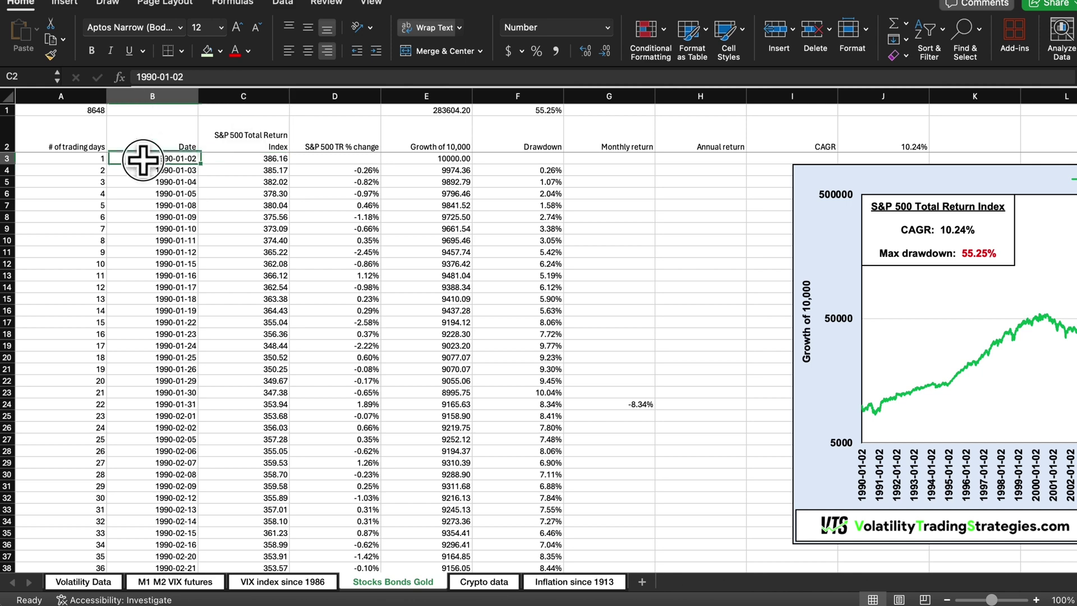
scroll(221, 202, right, 6)
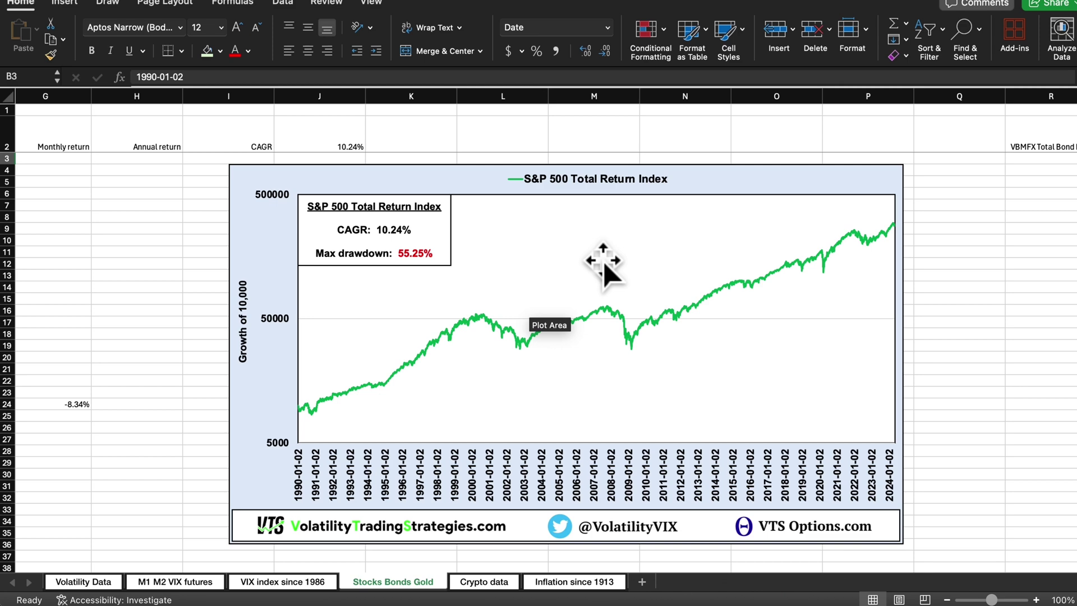
scroll(594, 263, left, 6)
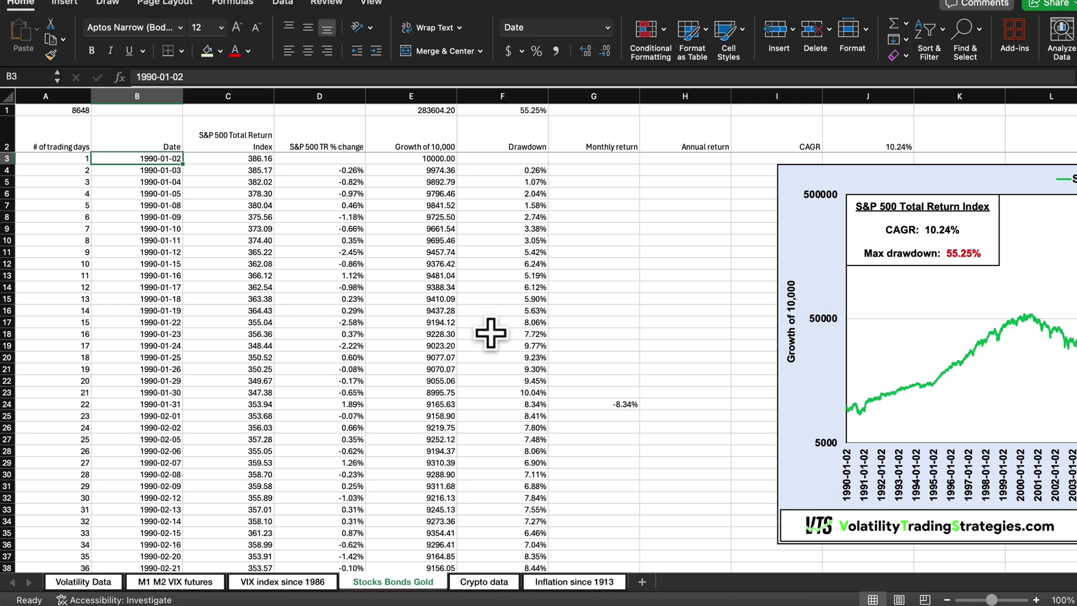
Step: Review the VBMFX Total Bond Index chart and select its column header in R2
scroll(483, 314, right, 10)
click(473, 307)
scroll(472, 303, right, 6)
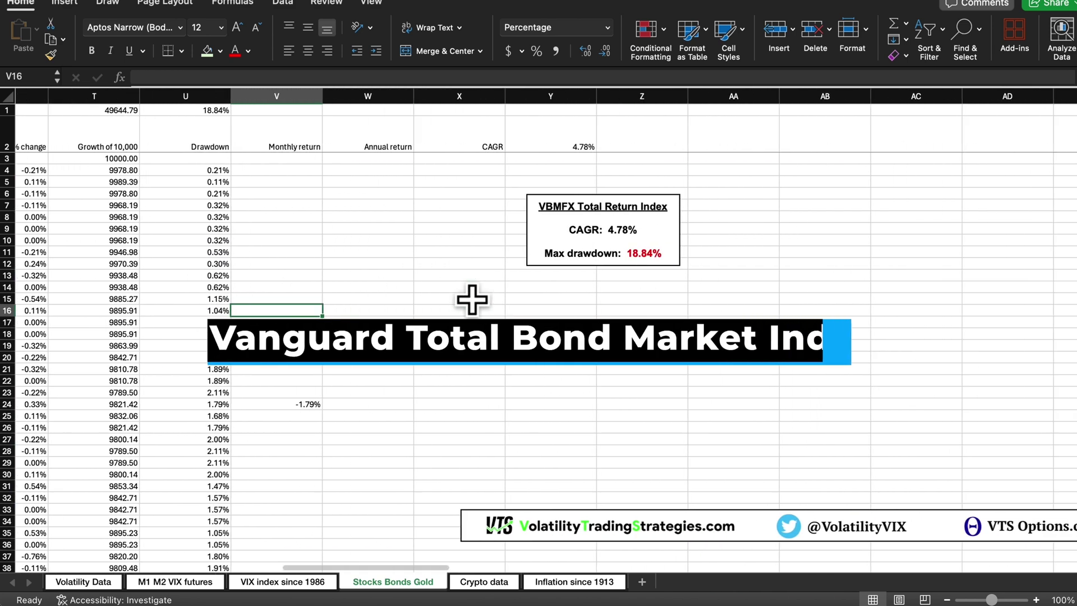
scroll(472, 300, right, 3)
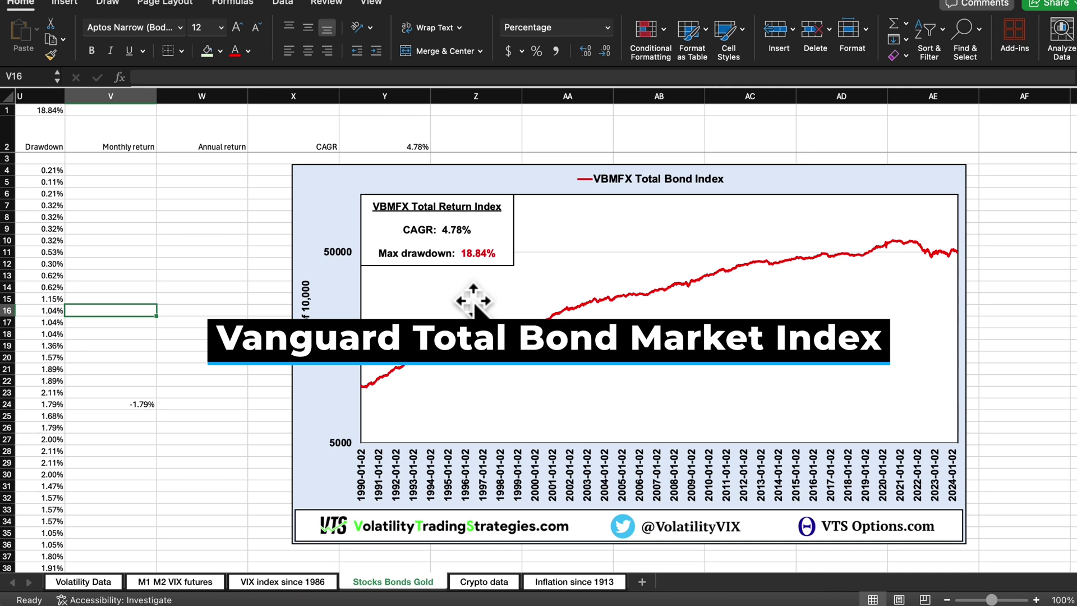
scroll(473, 300, left, 5)
click(288, 132)
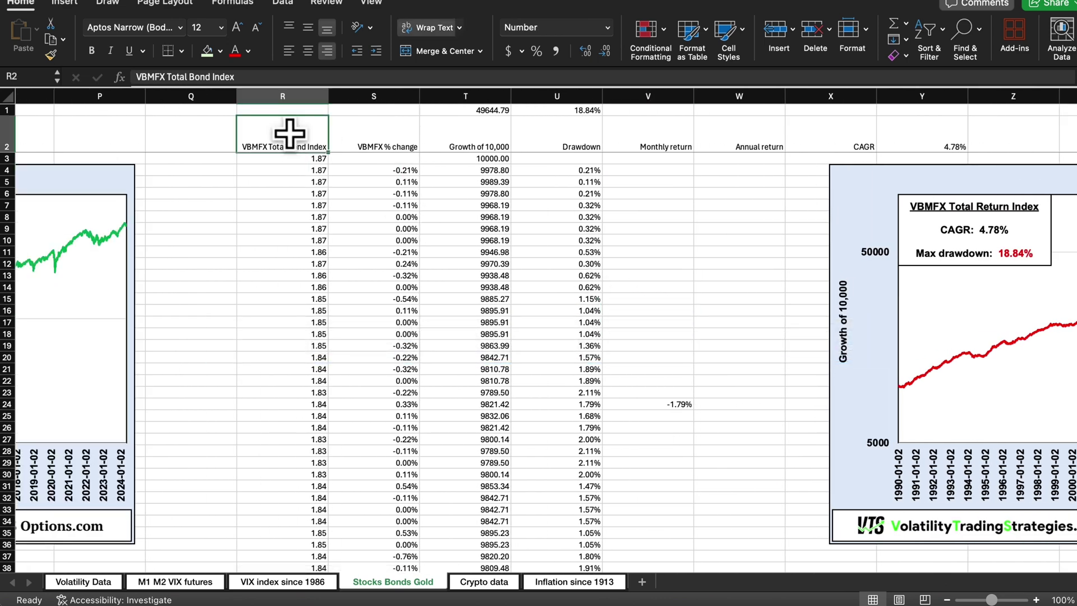
scroll(577, 293, right, 7)
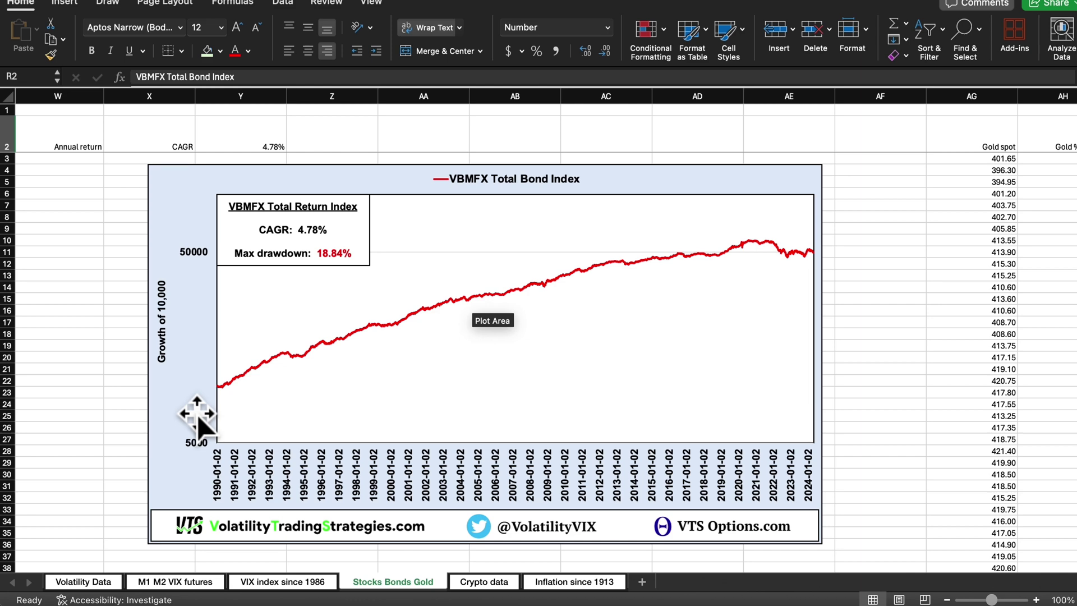
Step: Select the gold spot prices in AG3:AG29 and review the Gold spot growth chart
scroll(728, 396, right, 7)
drag(360, 158, 385, 461)
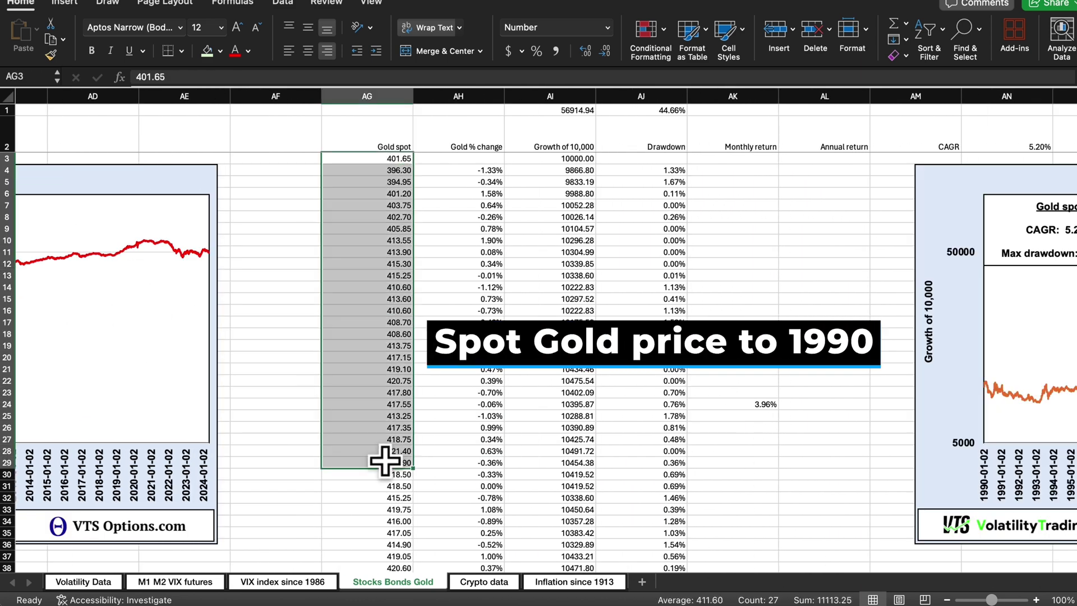
scroll(584, 373, right, 4)
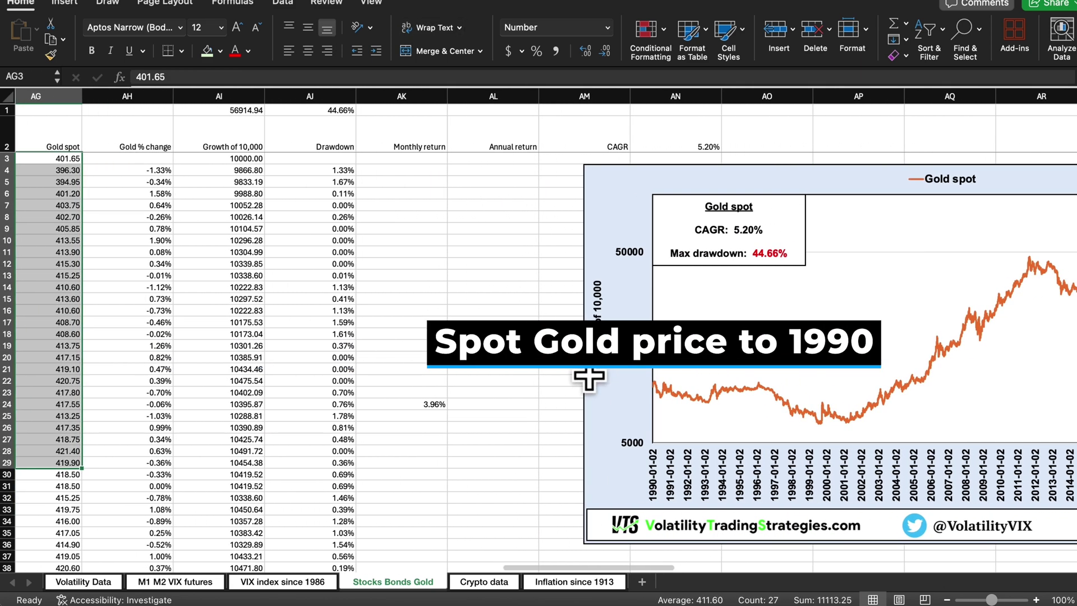
scroll(589, 378, right, 5)
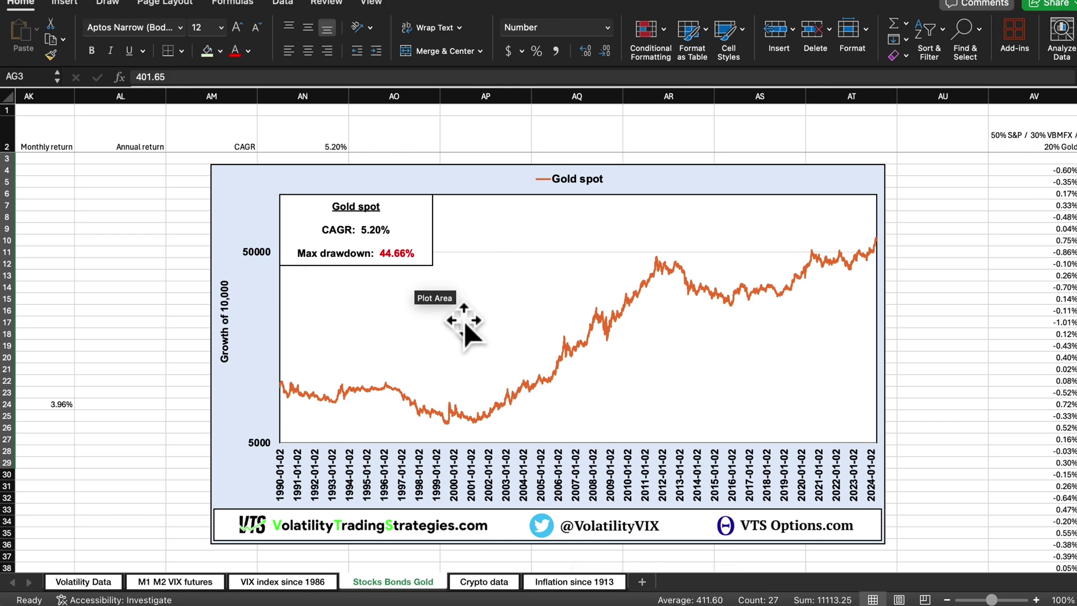
Step: Select the 50% S&P / 30% VBMFX / 20% Gold header and review the benchmark chart and the combined comparison chart
scroll(464, 321, right, 10)
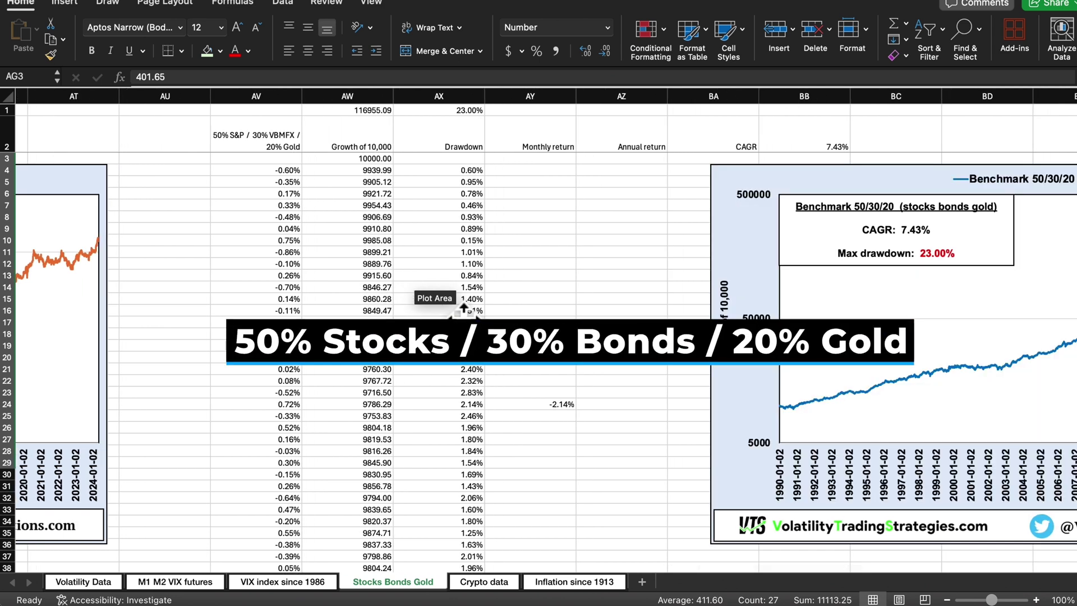
click(261, 141)
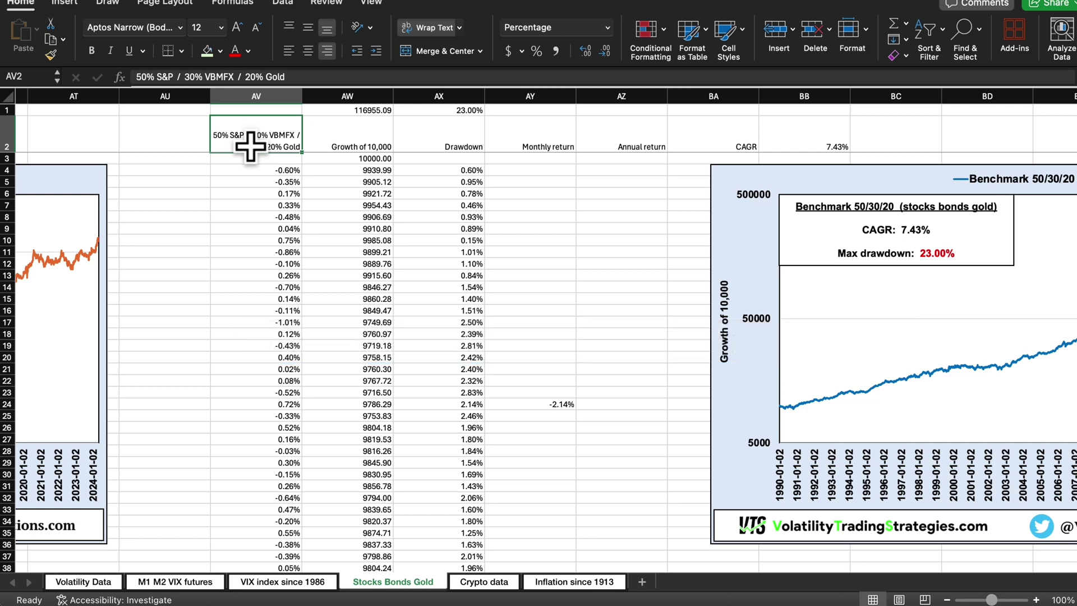
scroll(433, 241, right, 10)
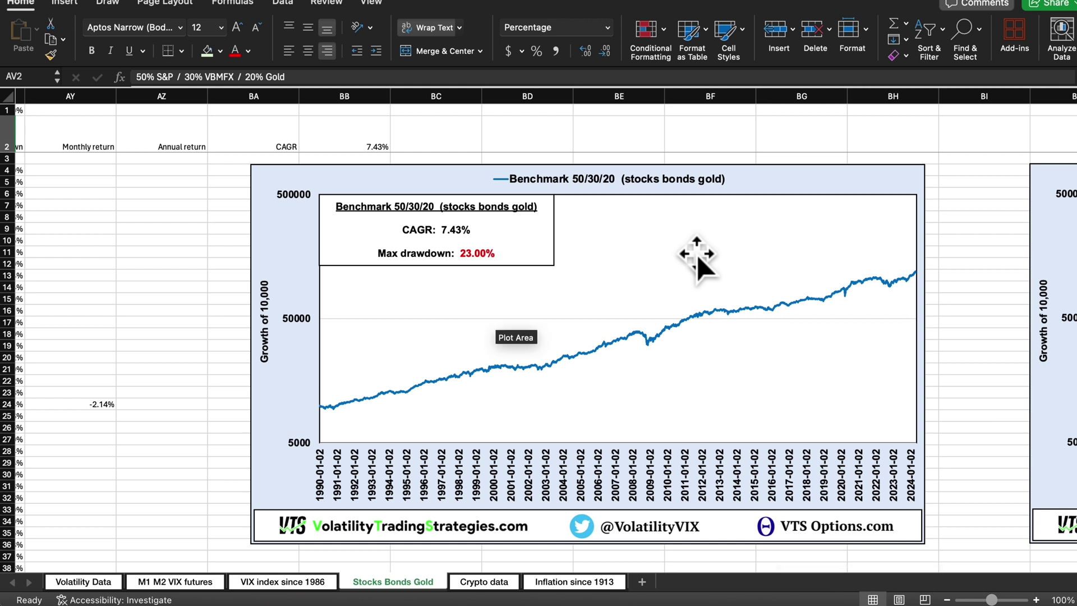
scroll(697, 254, right, 10)
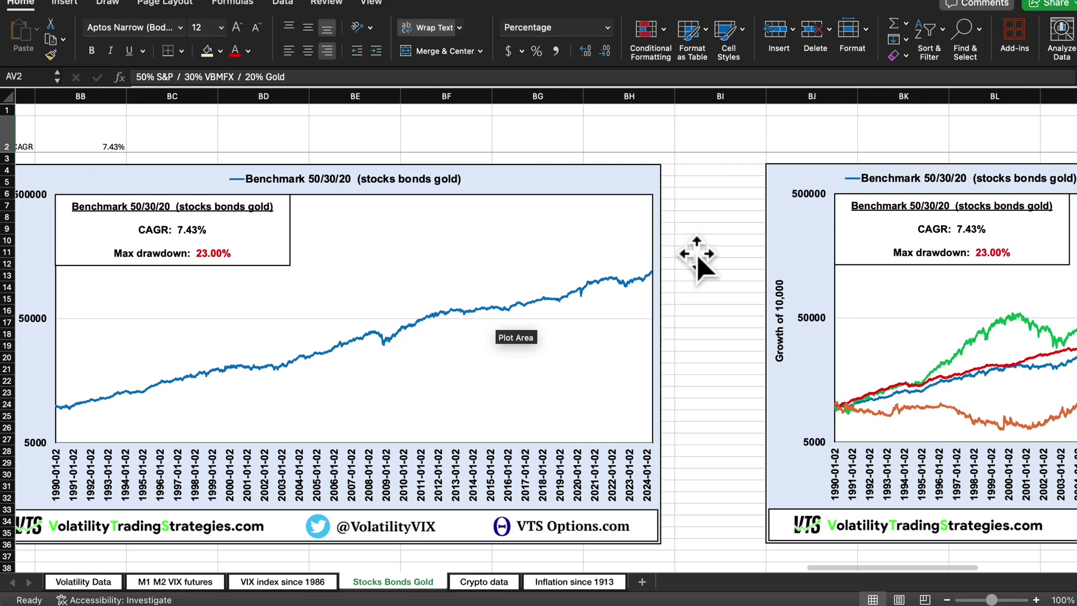
click(988, 256)
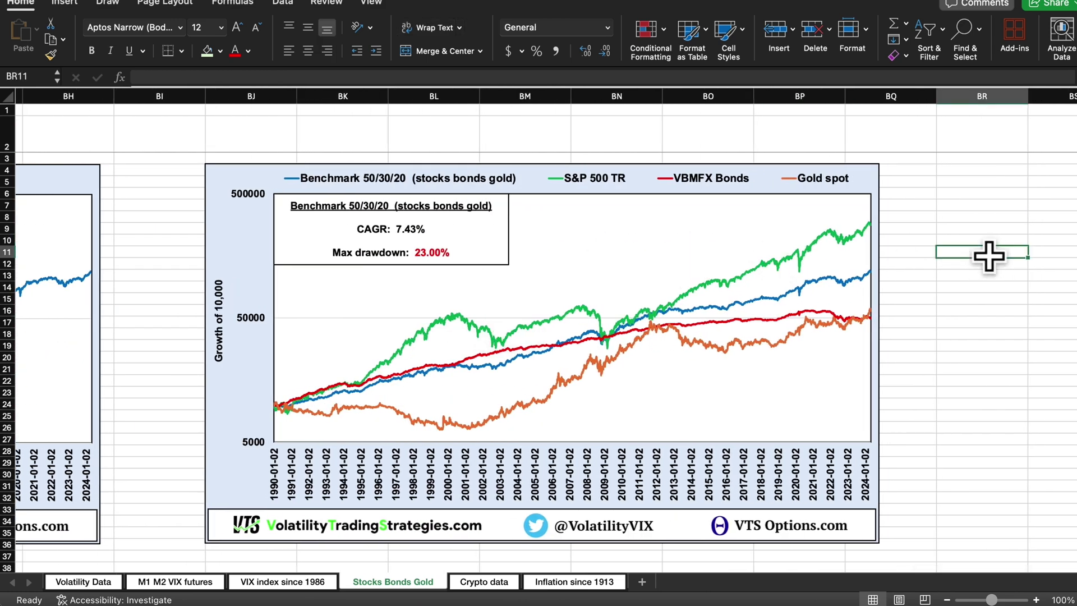
Step: On the Crypto data sheet, check the first Bitcoin date in B3 and review the Bitcoin price chart
click(484, 581)
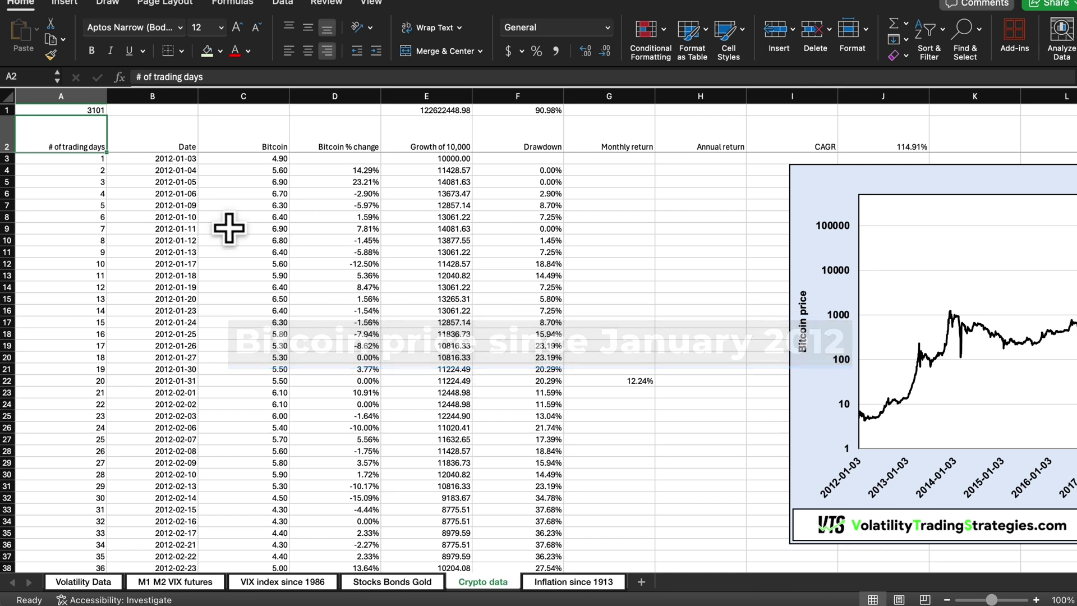
click(145, 159)
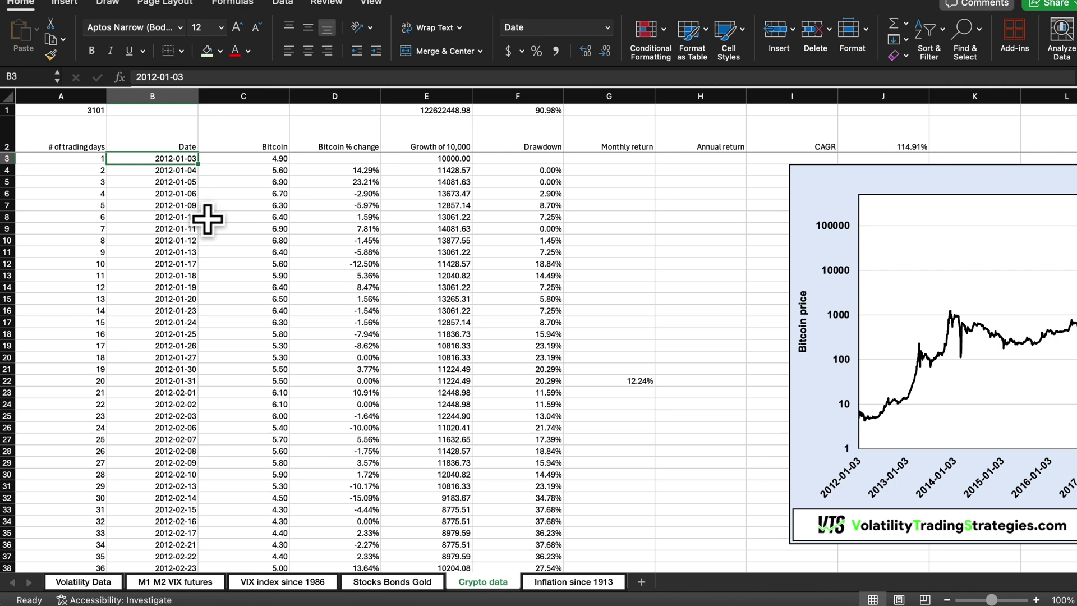
scroll(481, 318, right, 10)
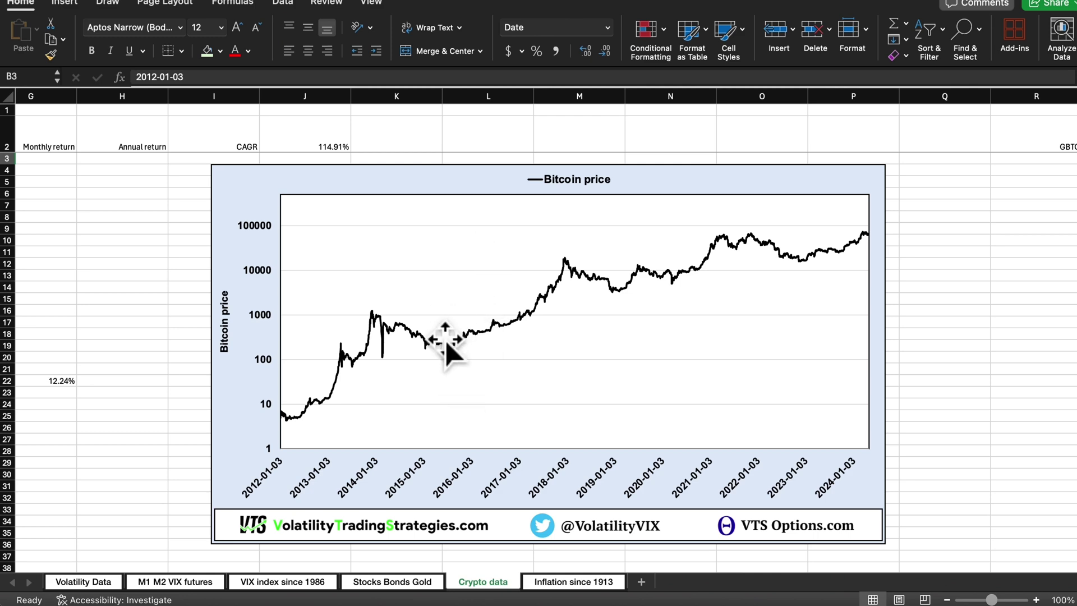
mouse_move(497, 351)
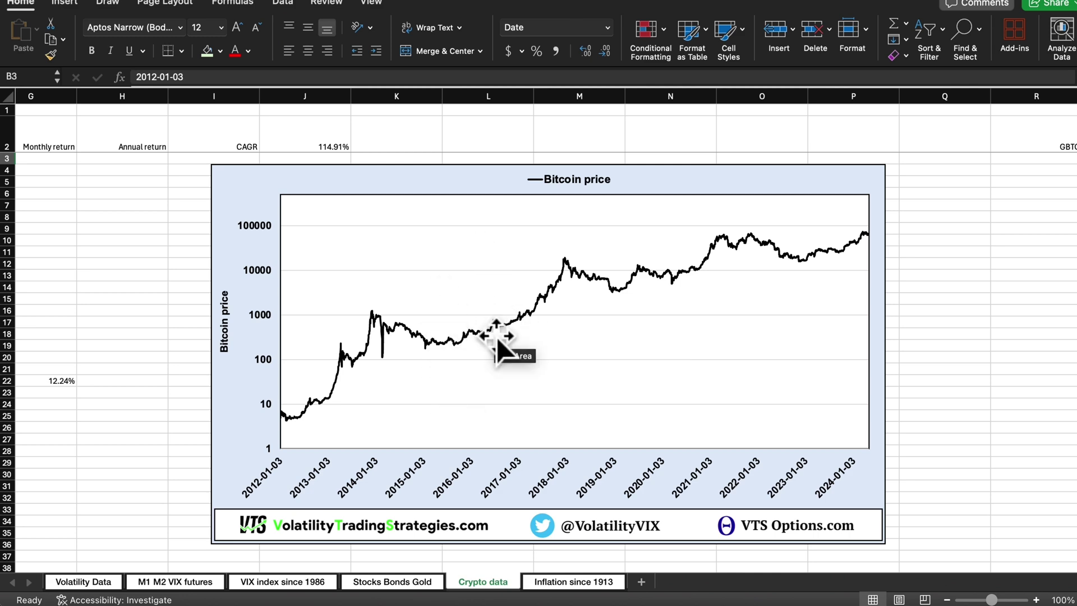
Step: Review the Bitcoin columns on the Crypto data sheet, and select the GBTC header in R2 and the BITX header in T2
scroll(496, 336, left, 10)
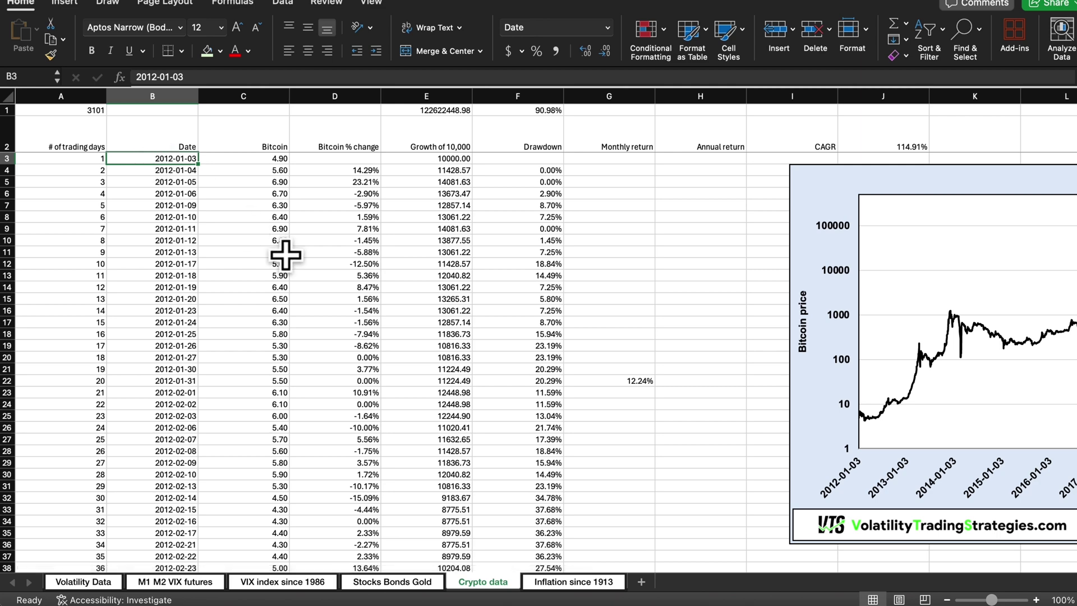
scroll(286, 255, right, 15)
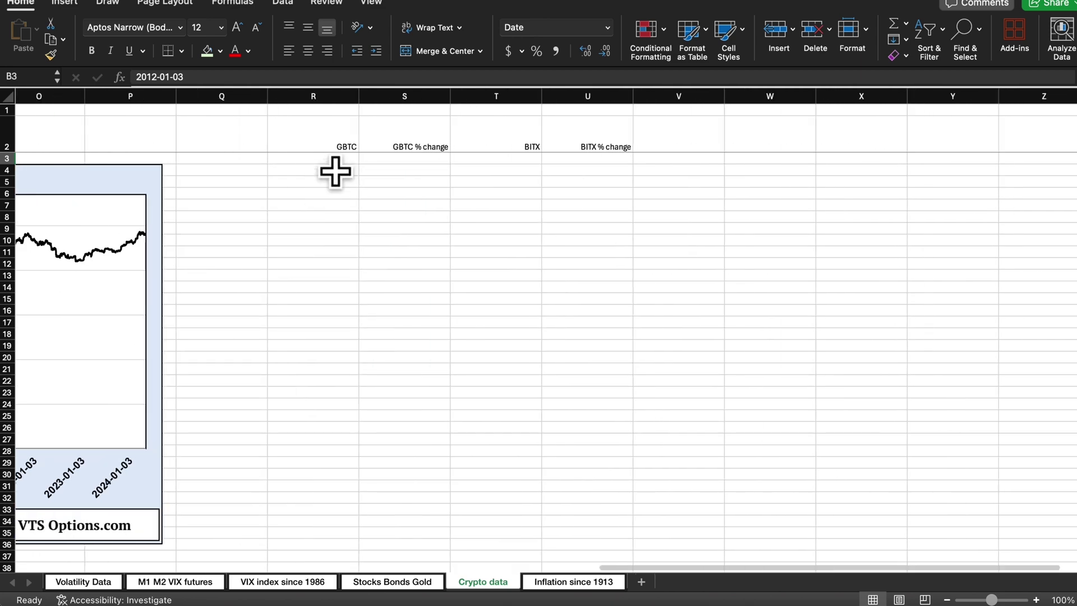
click(316, 137)
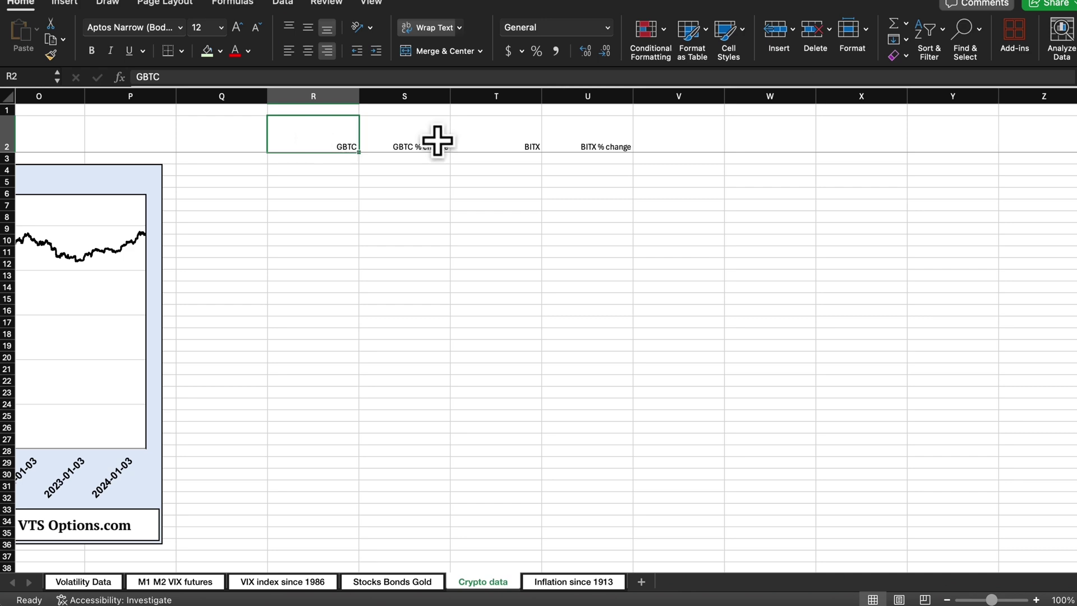
click(508, 137)
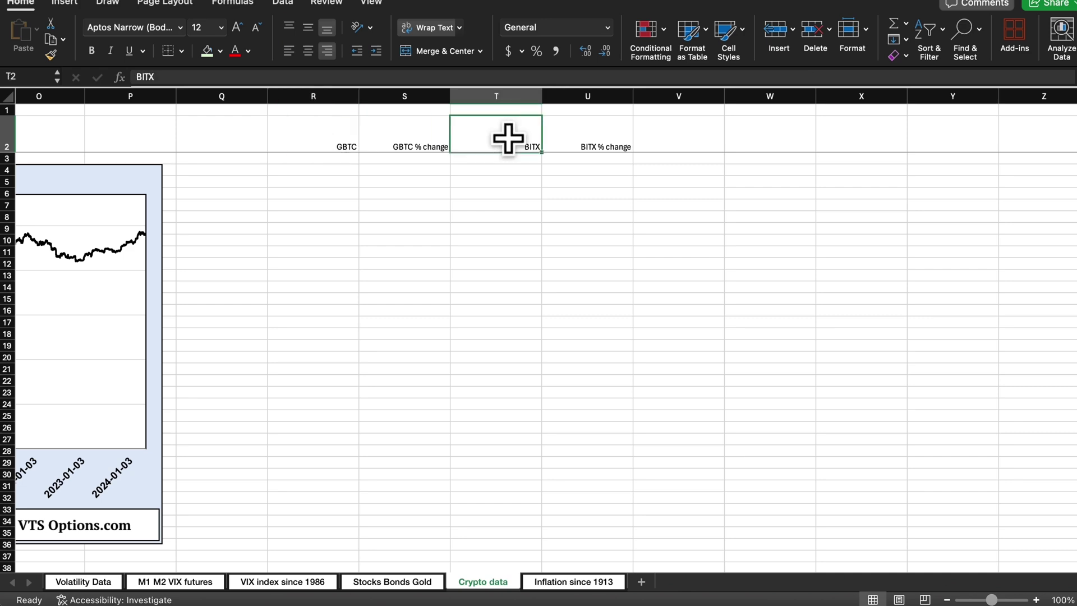
Step: Check the populated GBTC and BITX rows by selecting S1296:U1296, and look back over the earlier Bitcoin data
scroll(503, 452, down, 20)
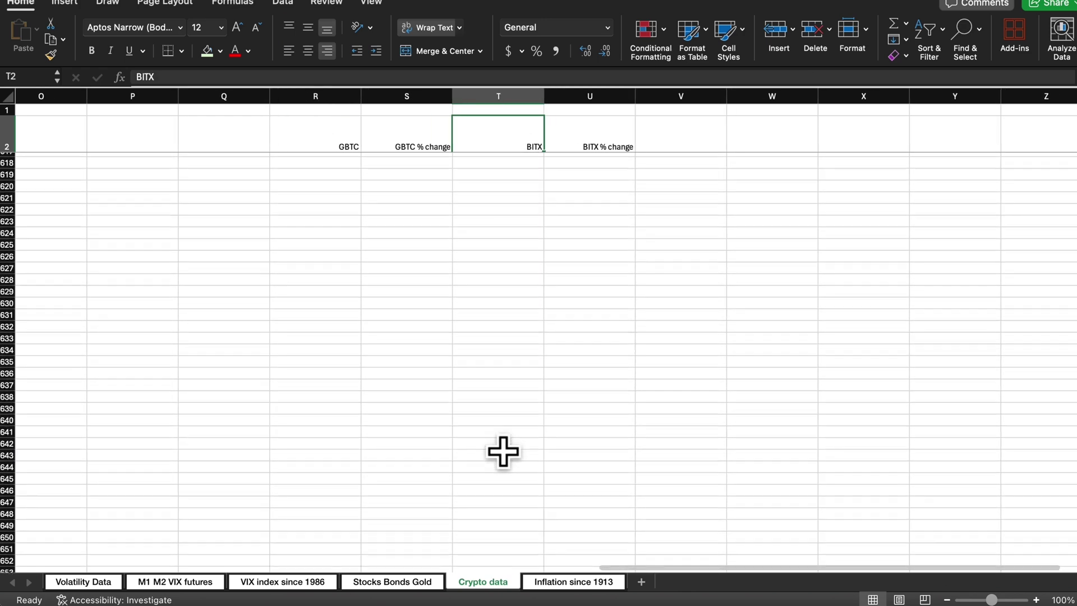
drag(377, 276, 570, 280)
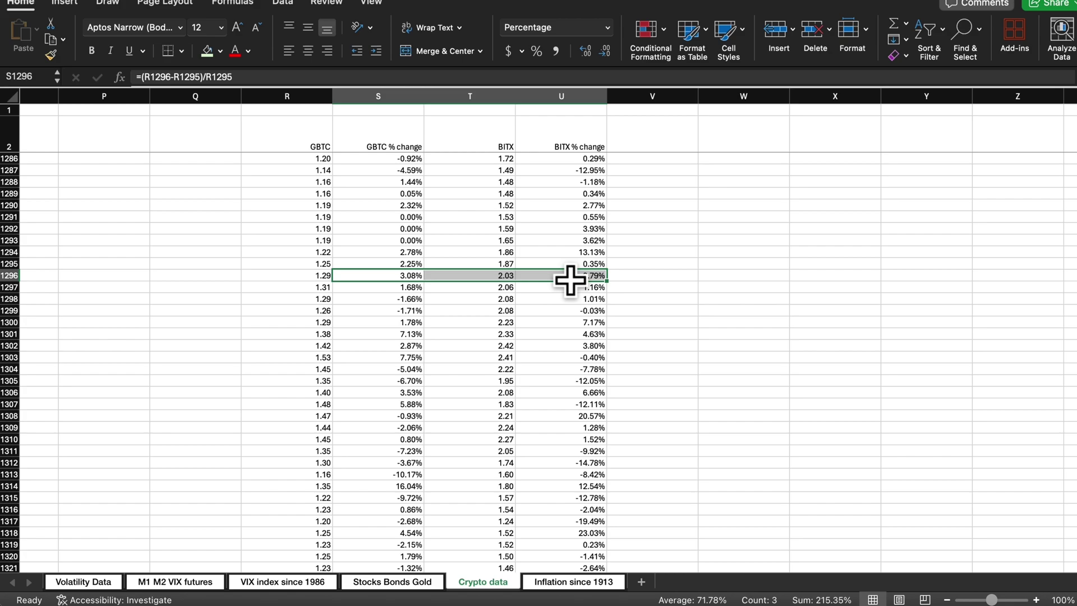
scroll(569, 279, left, 15)
scroll(570, 280, up, 20)
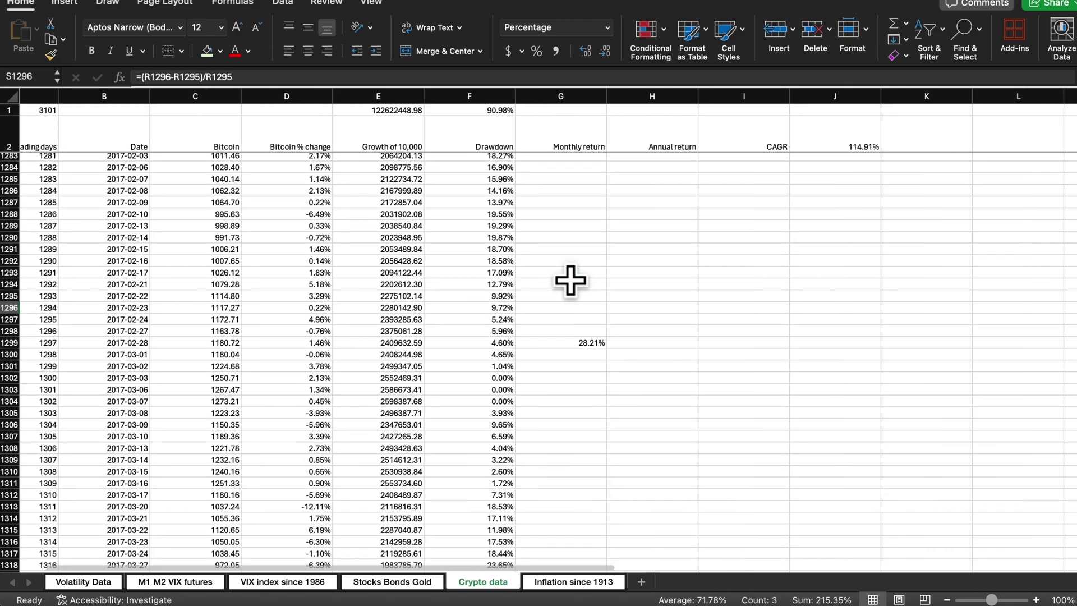
scroll(570, 280, up, 20)
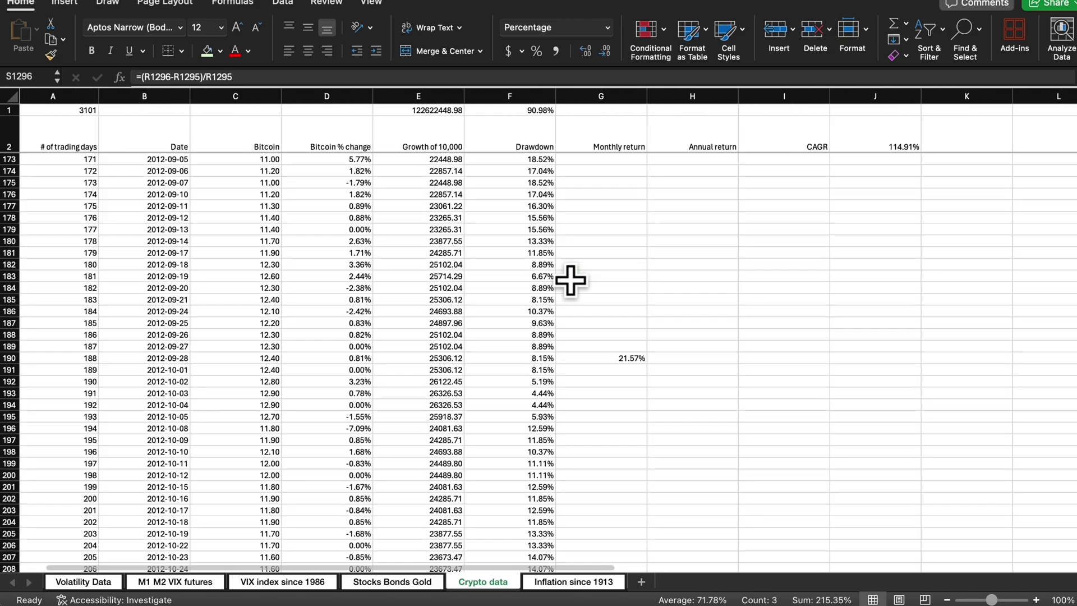
Step: On the Inflation since 1913 sheet, select the first date in B3, the monthly changes in D5:D32 and the yearly changes in E5:E32
click(567, 583)
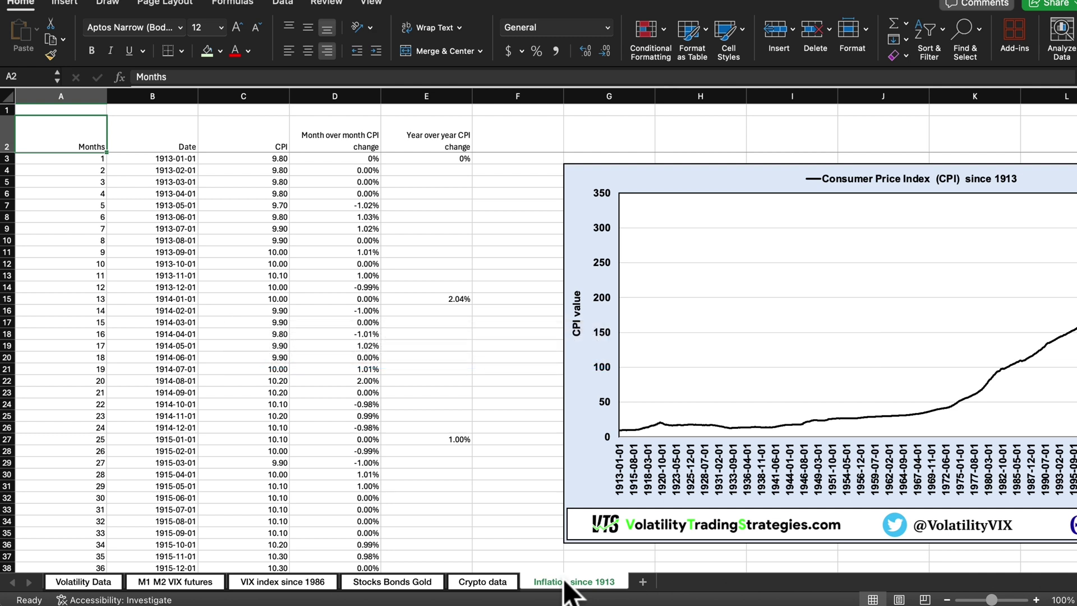
click(149, 159)
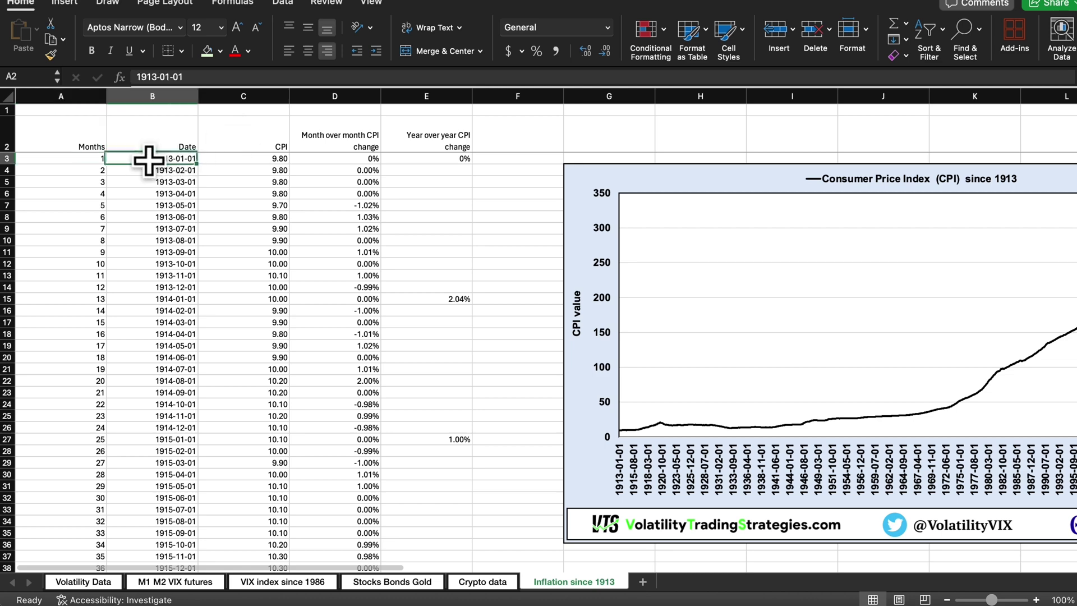
drag(335, 182, 349, 496)
drag(440, 182, 445, 498)
Step: Review the Consumer Price Index chart and the year over year CPI chart, and select the Date header in B2
scroll(517, 414, right, 3)
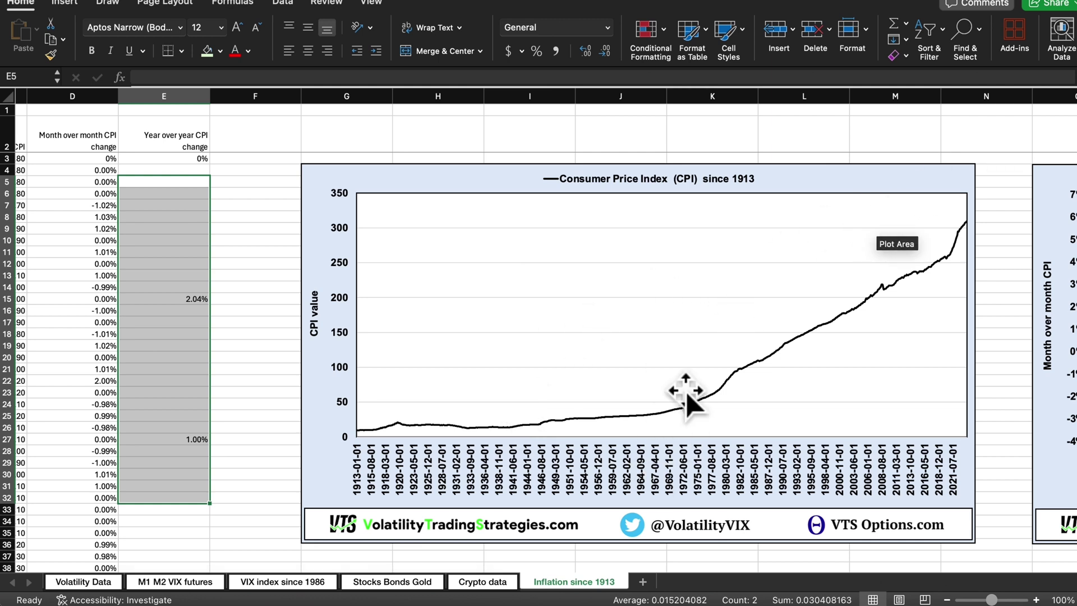
mouse_move(686, 413)
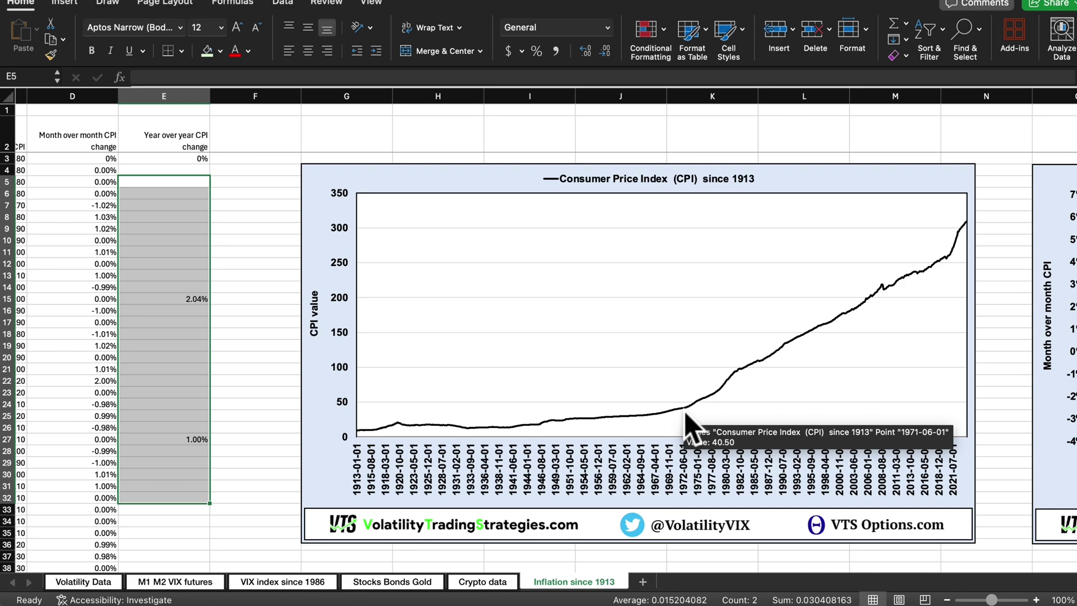
scroll(685, 414, right, 15)
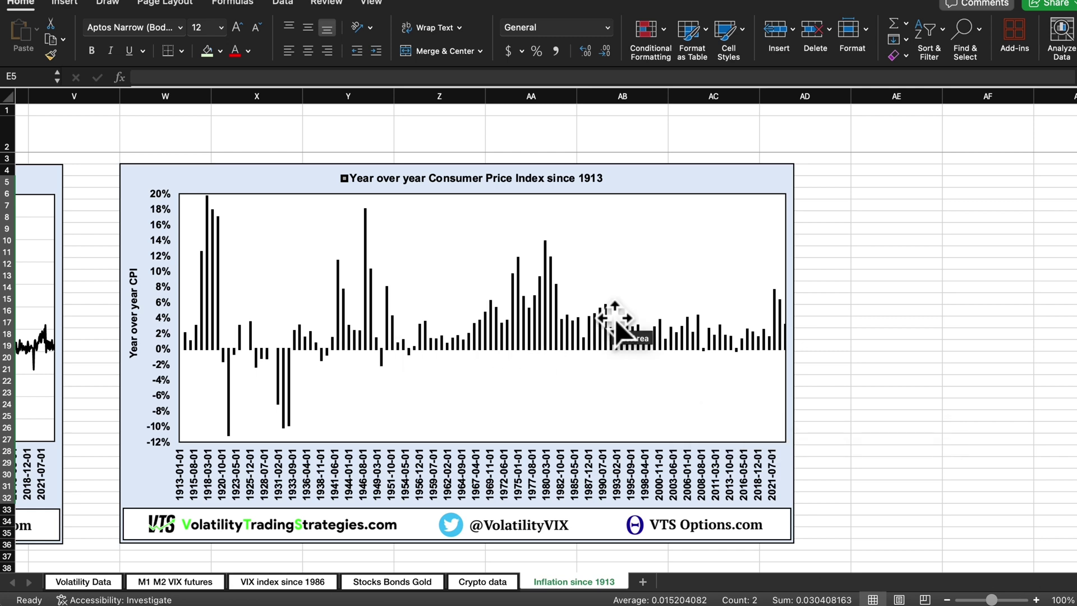
scroll(614, 318, left, 20)
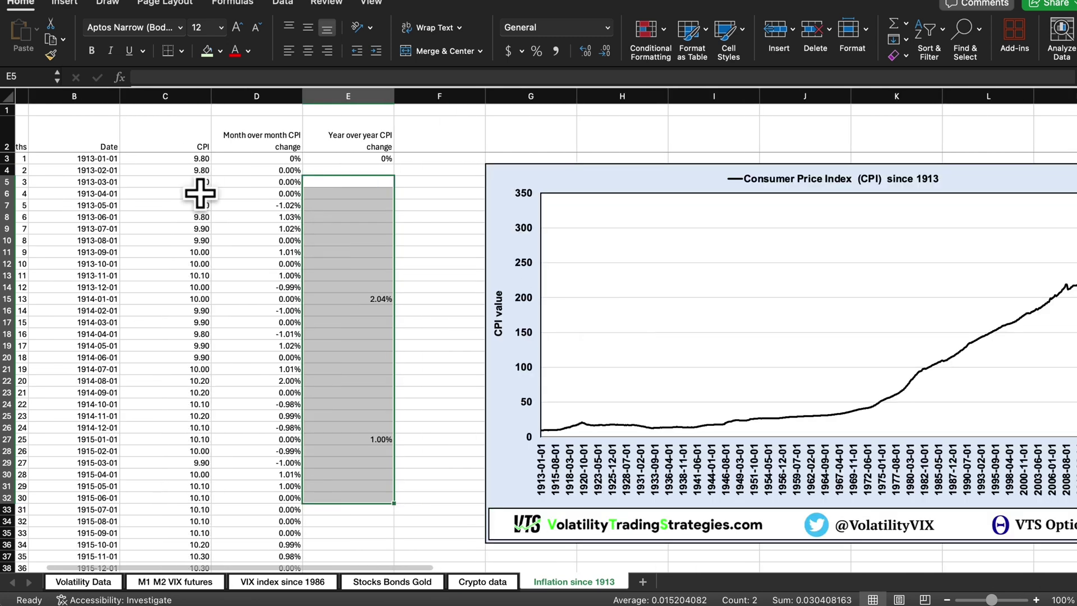
scroll(141, 168, left, 2)
click(120, 134)
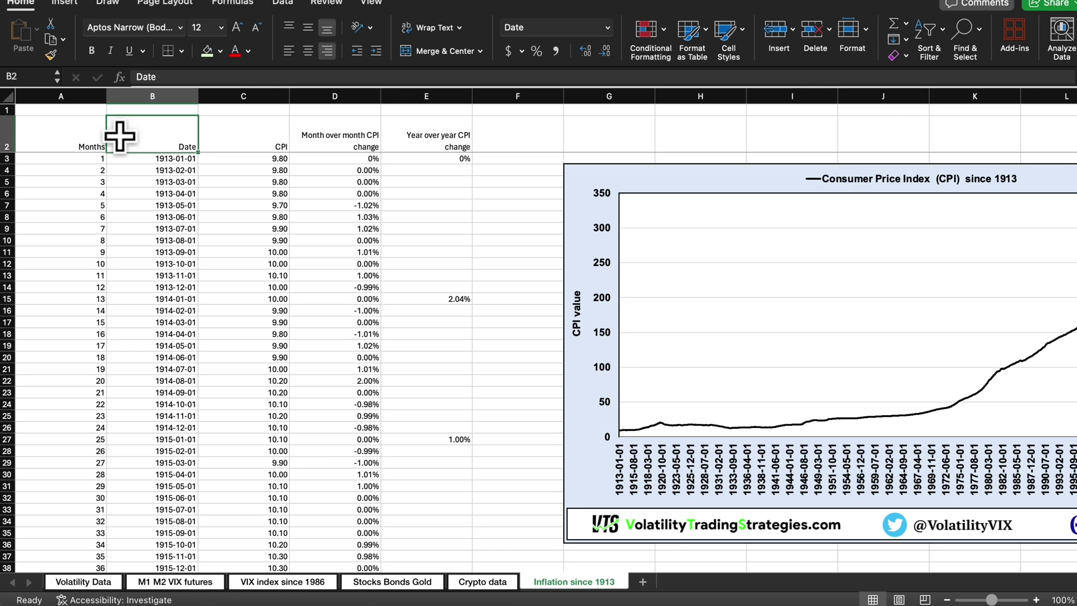
Step: Revisit the Stocks Bonds Gold, VIX index since 1986, M1 M2 VIX futures and Volatility Data sheets in turn
click(387, 586)
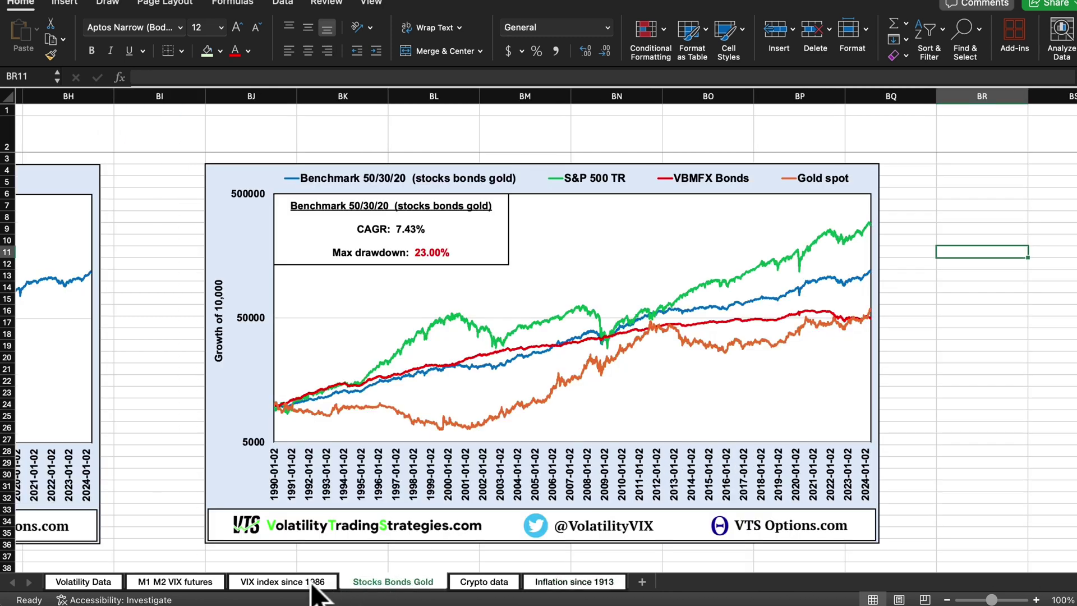
click(276, 584)
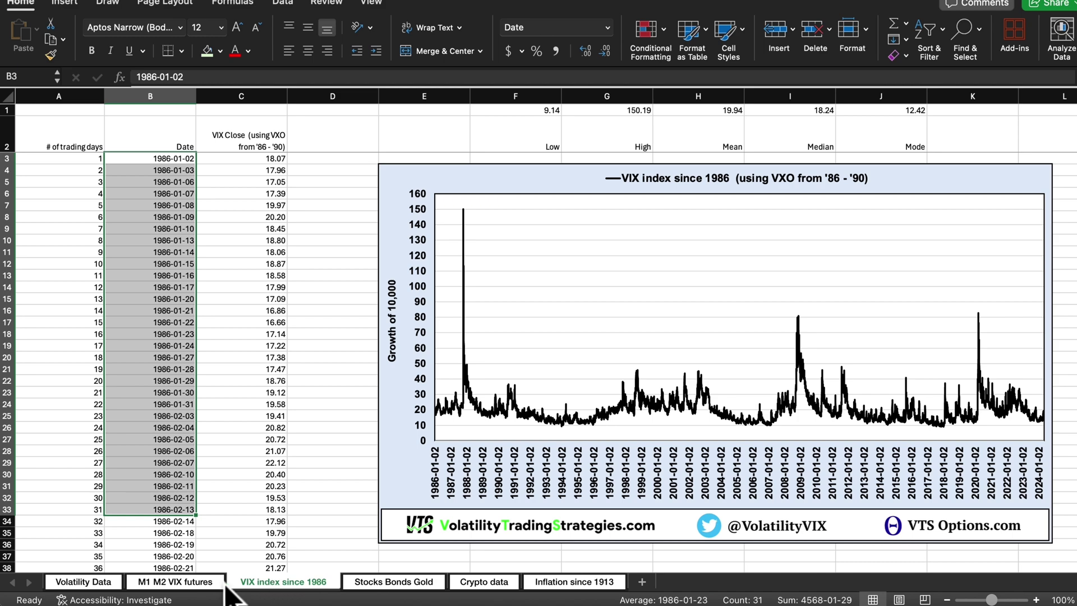
click(178, 583)
scroll(297, 443, left, 15)
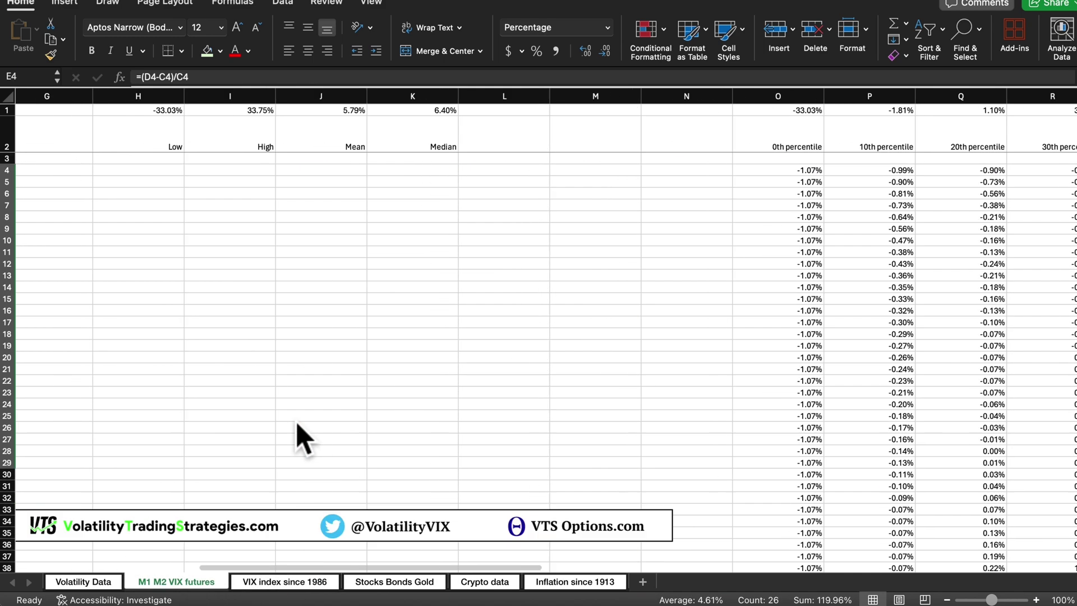
click(92, 582)
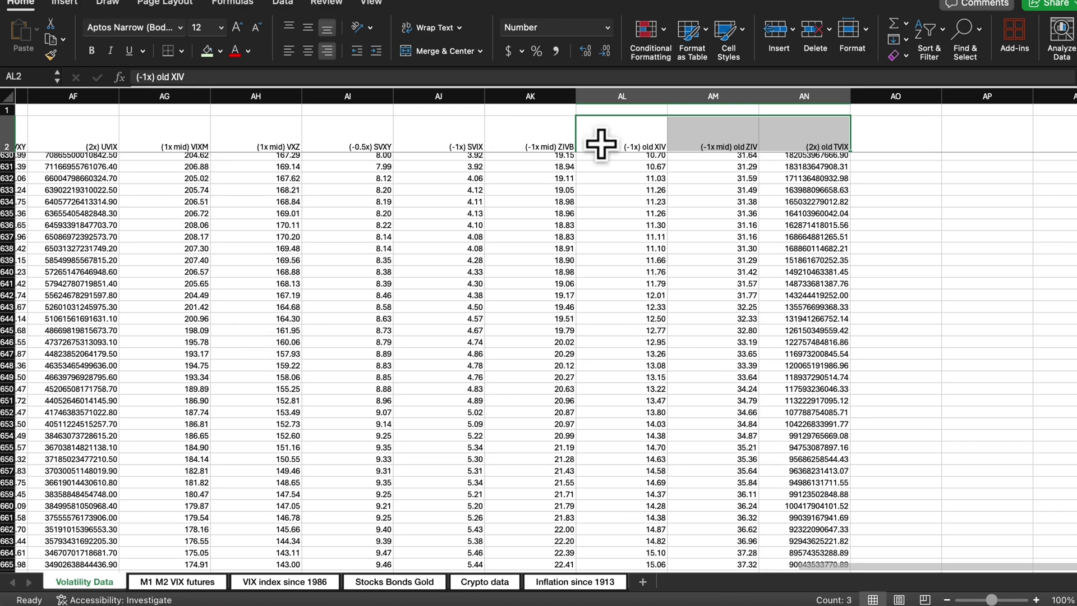
Step: On Volatility Data, select headers W2:Z2 (LONGVOL onwards), the volatility index headers N2:S2, and the VIX futures headers starting at M1
scroll(454, 282, left, 15)
drag(634, 134, 914, 129)
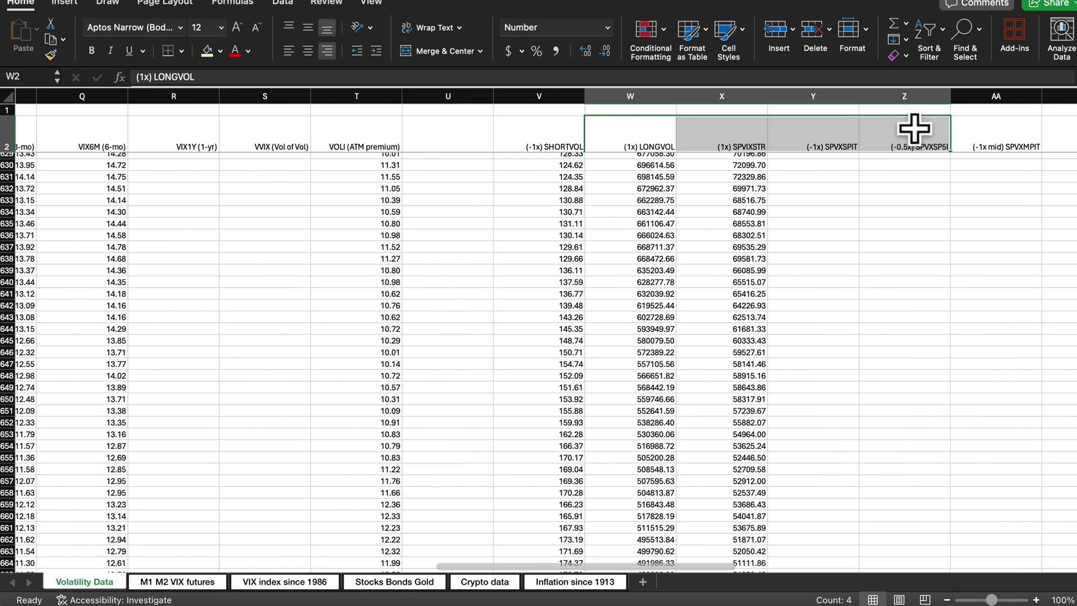
scroll(584, 216, left, 5)
drag(180, 137, 625, 137)
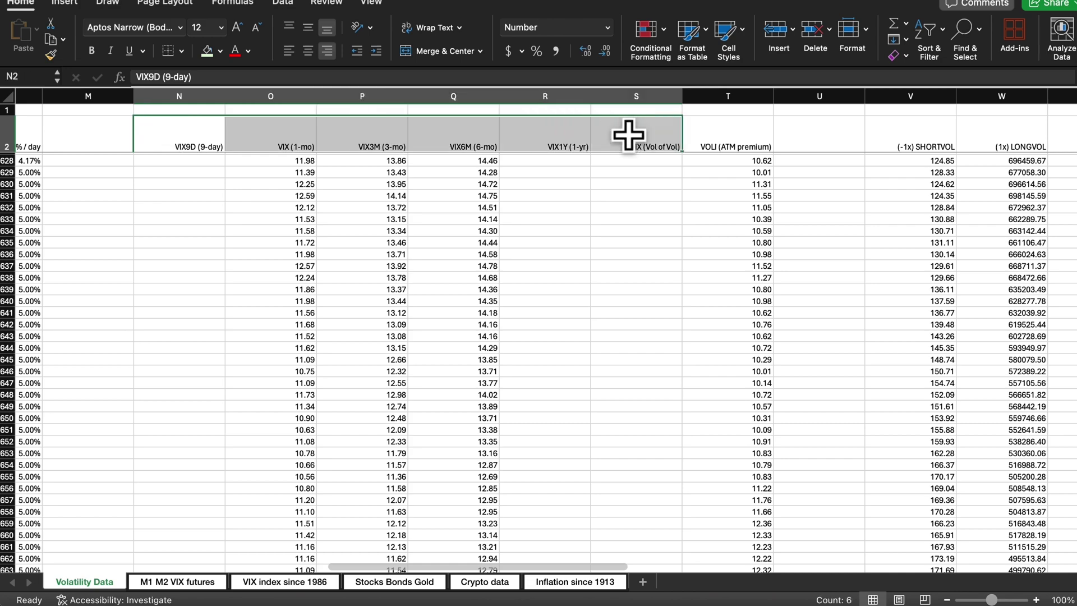
scroll(585, 212, left, 10)
scroll(585, 212, left, 5)
scroll(585, 212, up, 1)
drag(343, 137, 934, 136)
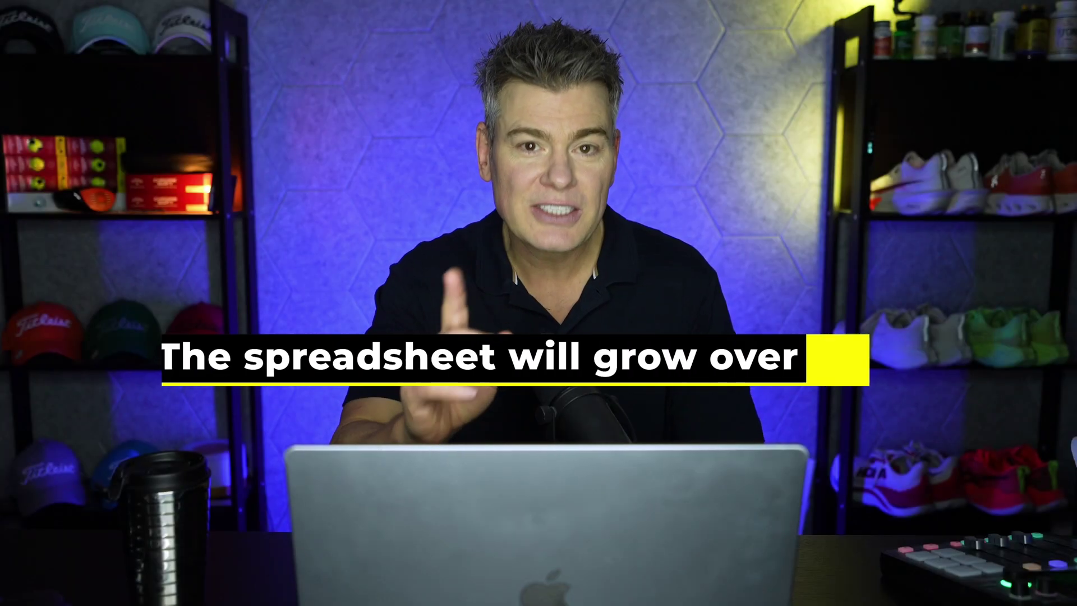
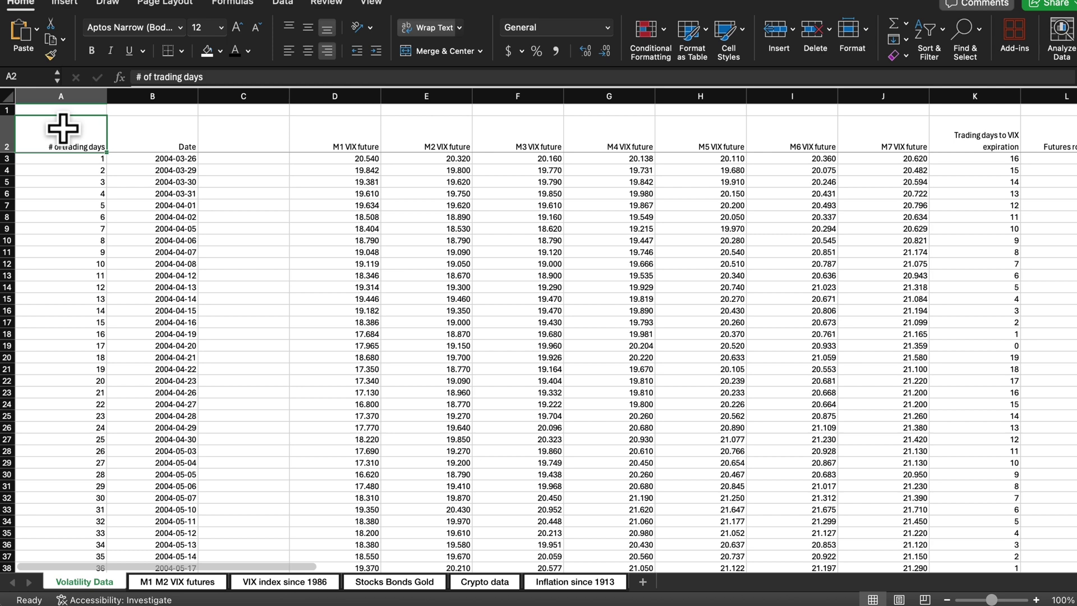
Step: Select the M2, M3 and M5 VIX future columns in turn, review the volatility index columns, and select header A2
click(426, 96)
click(518, 96)
click(697, 96)
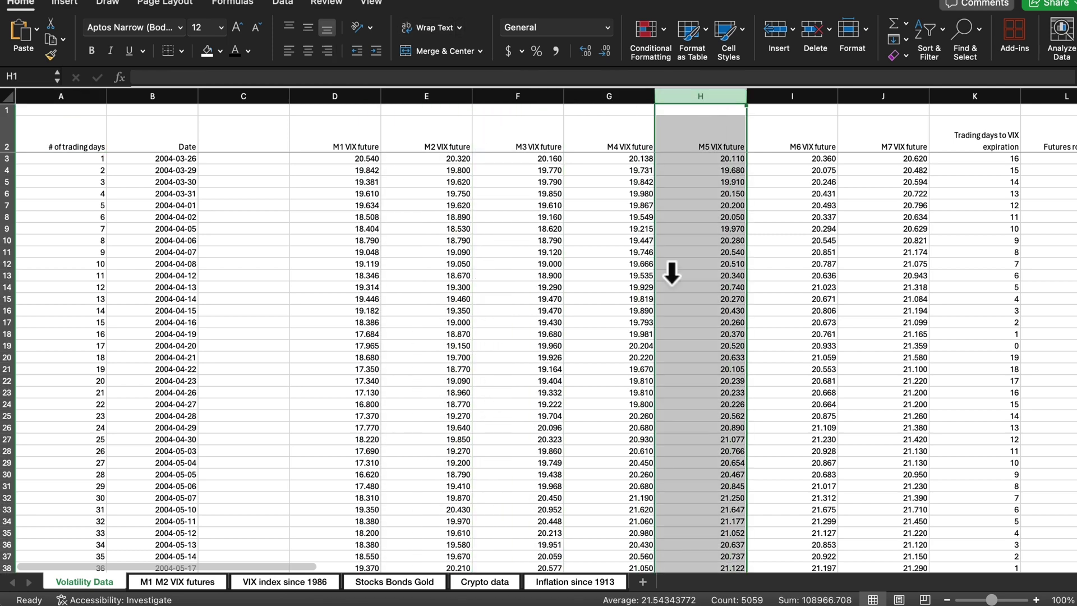
scroll(670, 273, right, 5)
scroll(670, 273, right, 2)
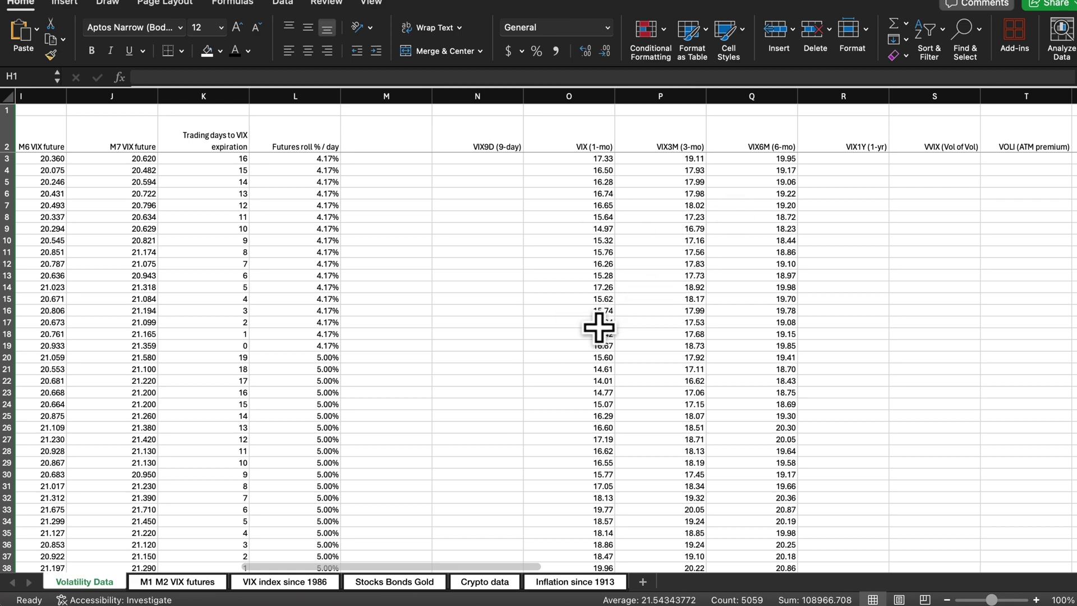
scroll(598, 328, left, 8)
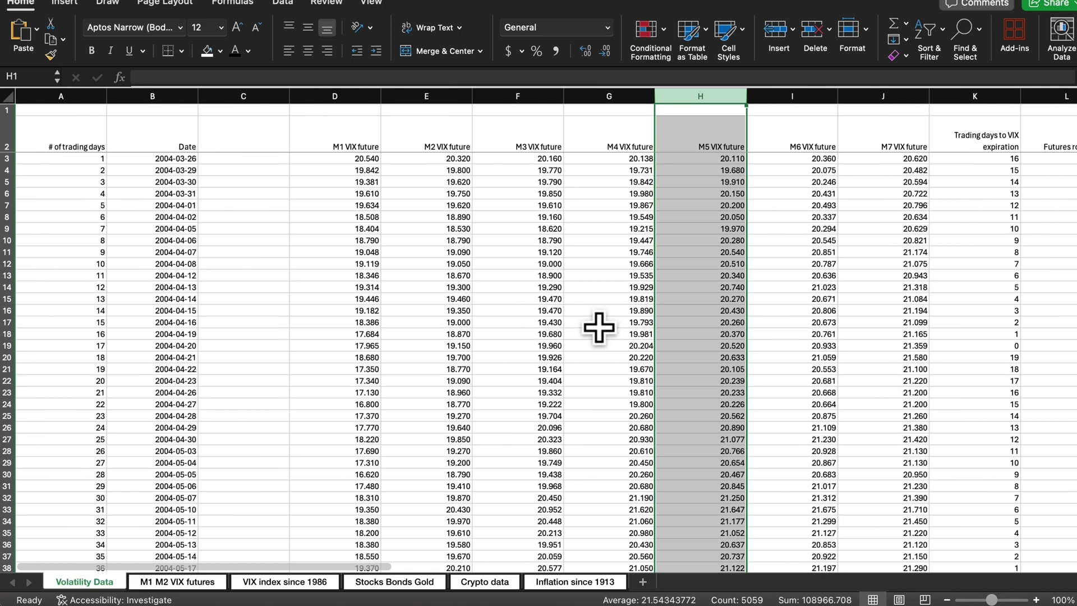
click(75, 143)
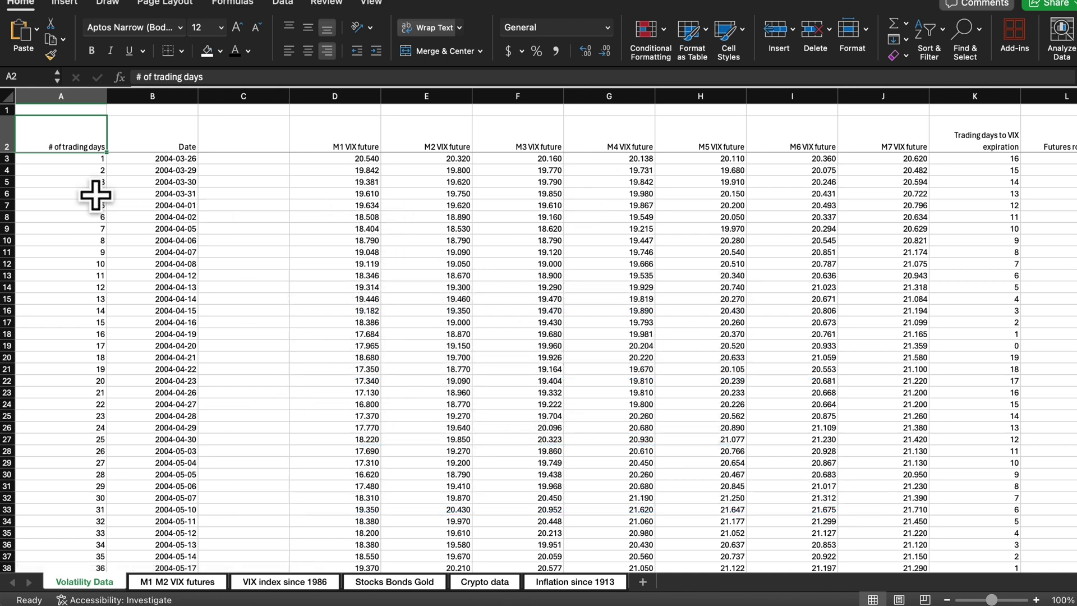
Step: Copy the entire Volatility Data sheet and paste it into a new worksheet in the same workbook
click(8, 96)
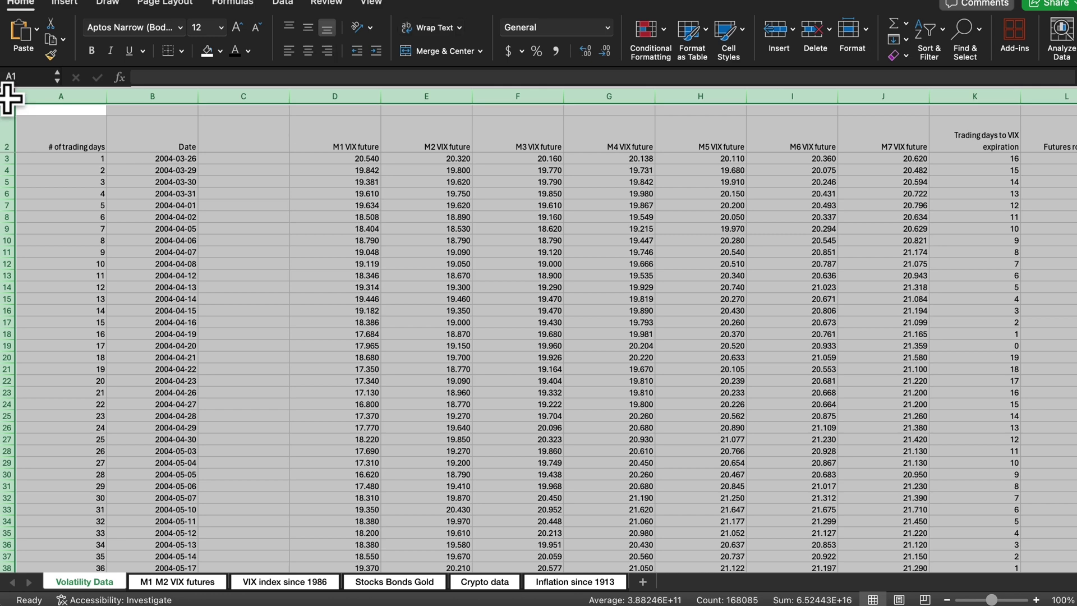
right_click(8, 97)
click(32, 119)
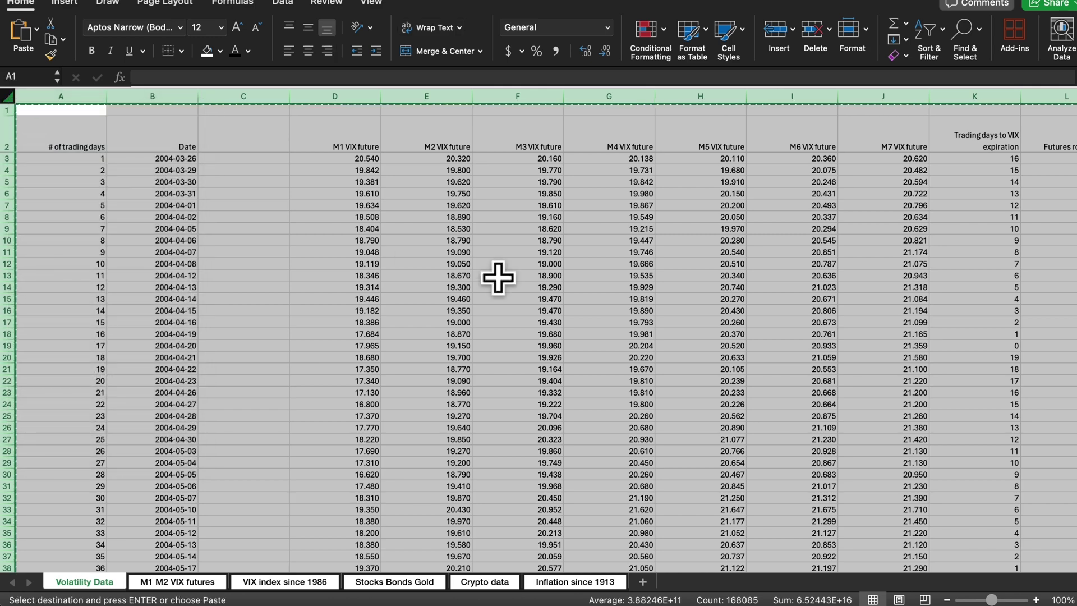
click(642, 581)
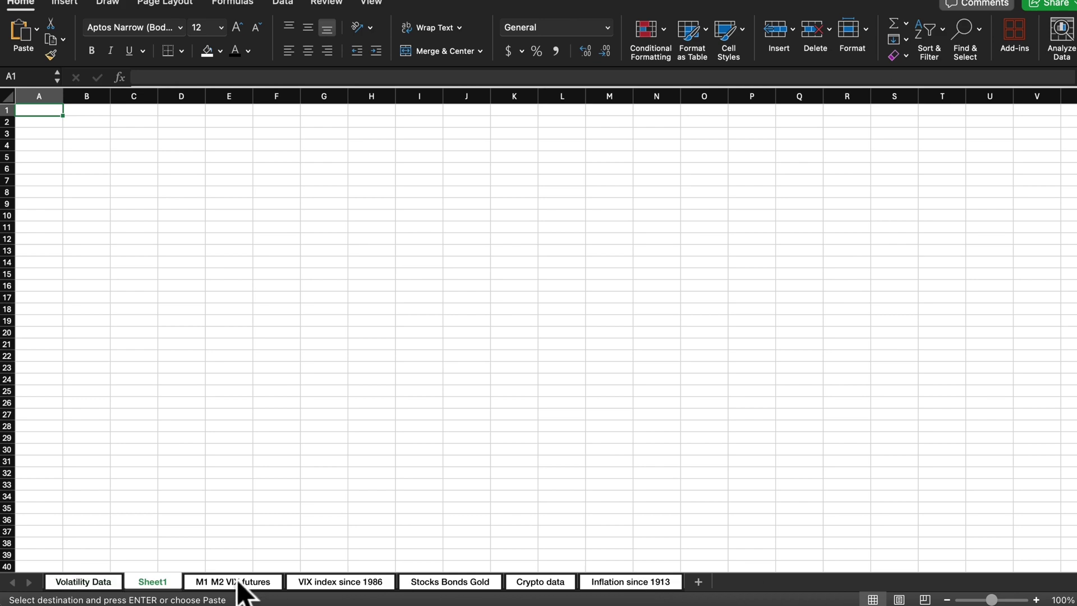
right_click(7, 97)
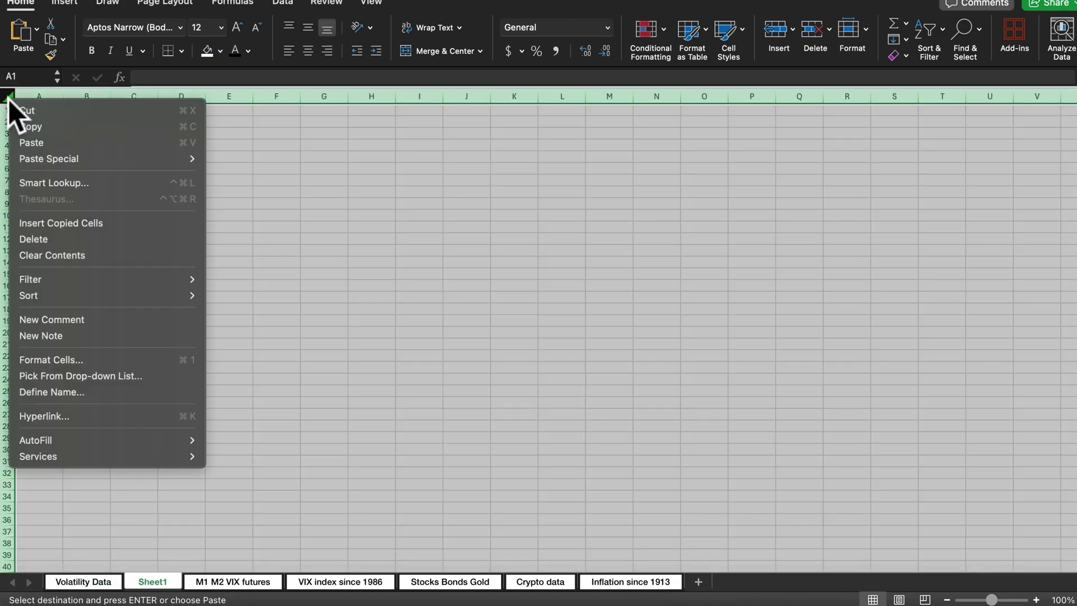
click(44, 143)
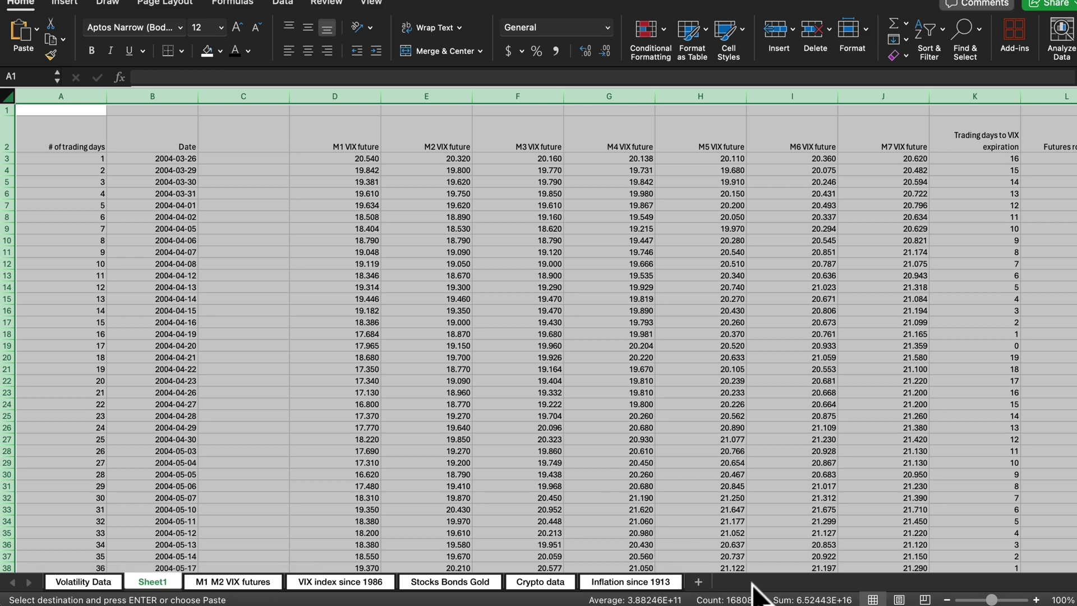
Step: Look through the VIX index since 1986, Stocks Bonds Gold and Crypto data sheets
click(349, 583)
click(430, 585)
click(543, 585)
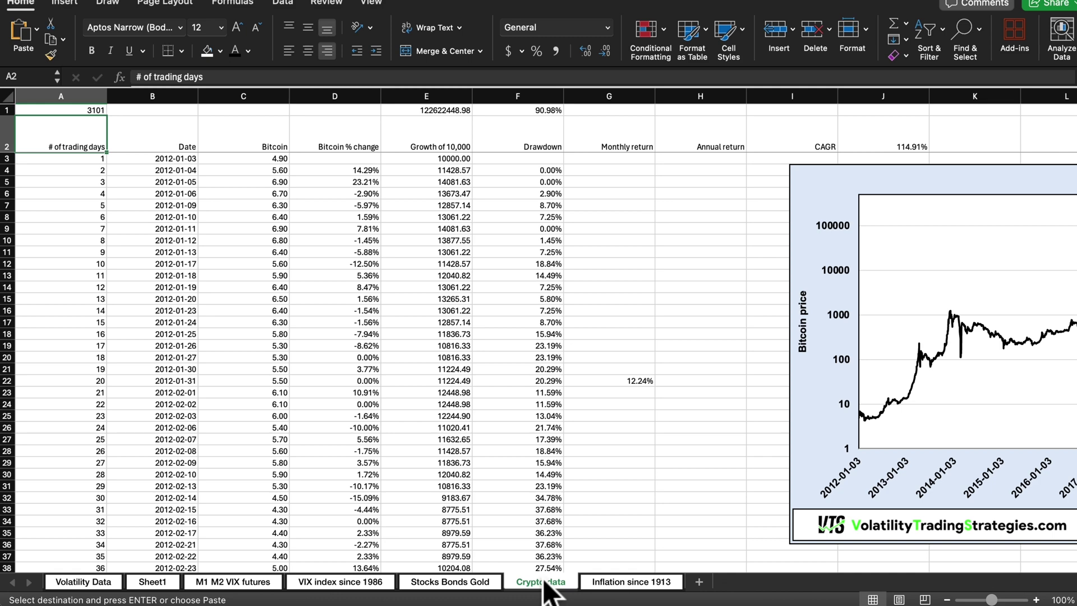
Step: Create a new blank workbook
click(97, 1)
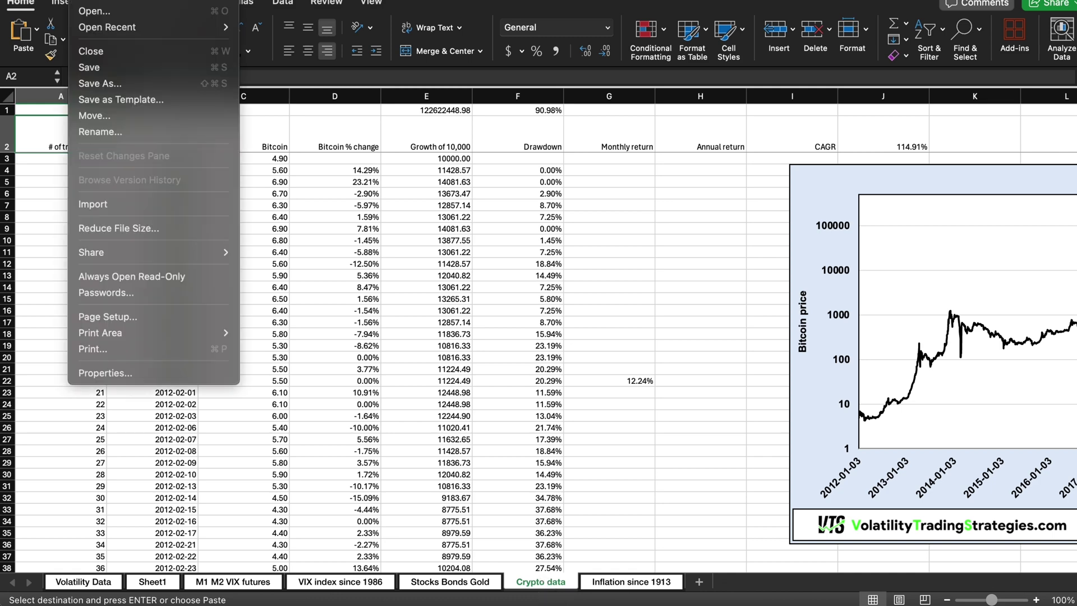
click(101, 2)
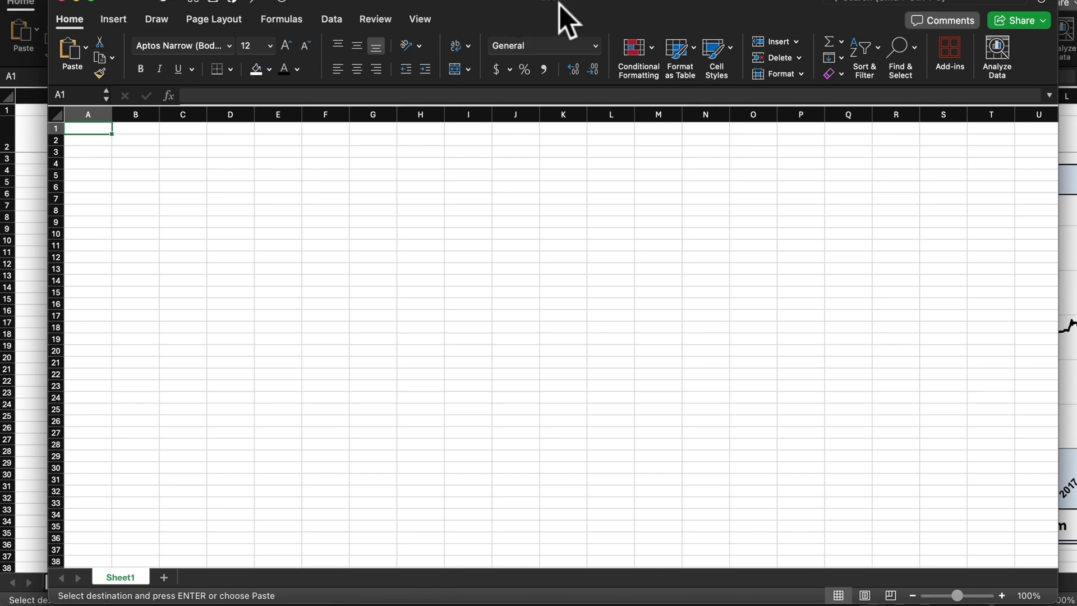
Step: Return to the original workbook and copy its M1 M2 VIX futures sheet into Book1, placing the copy before Sheet1
key(super+w)
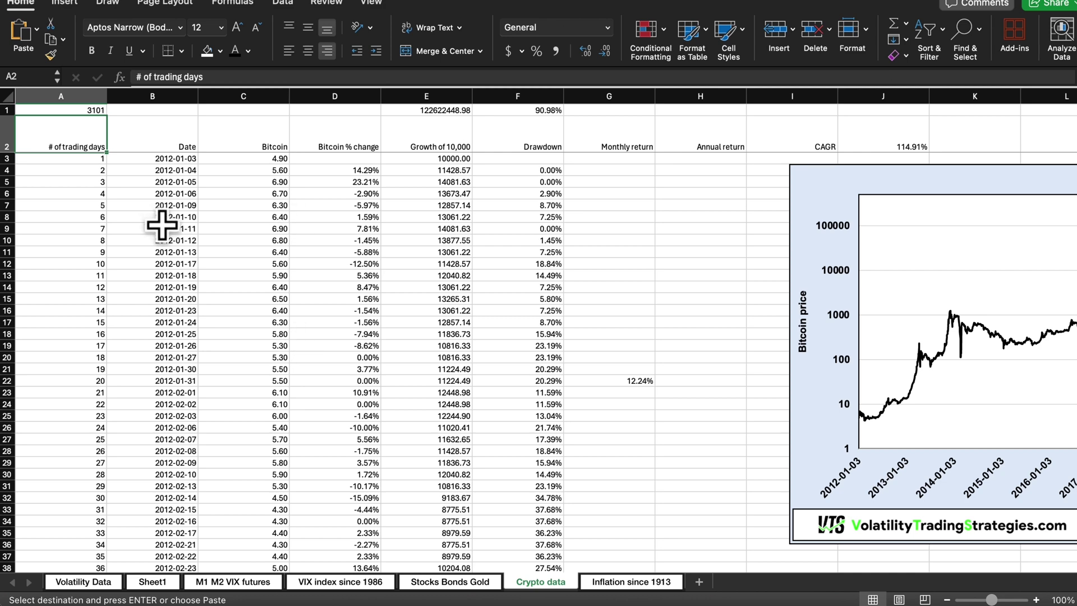
right_click(236, 583)
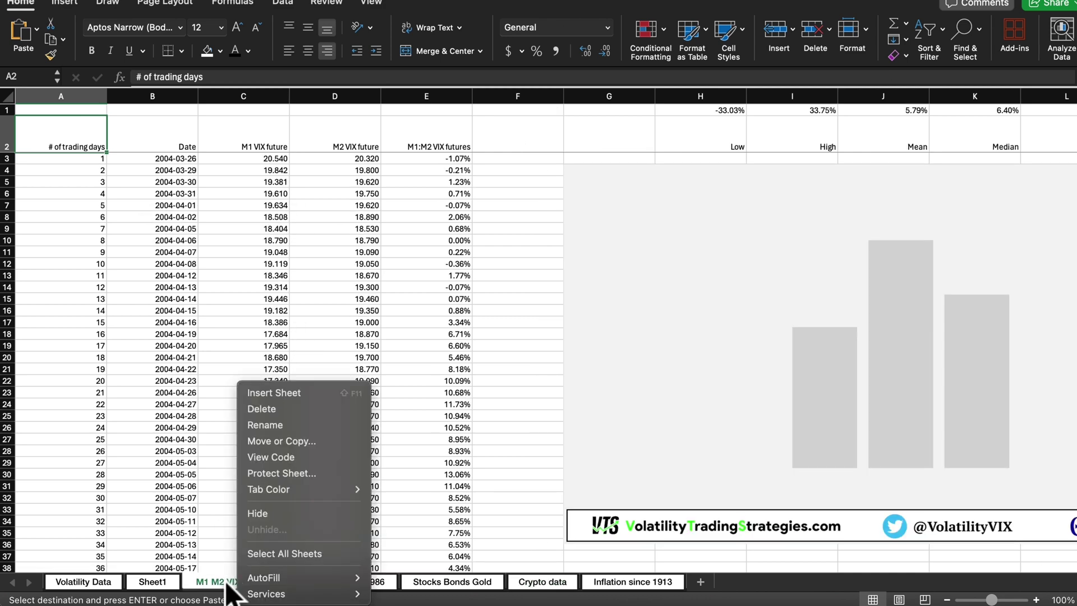
click(278, 443)
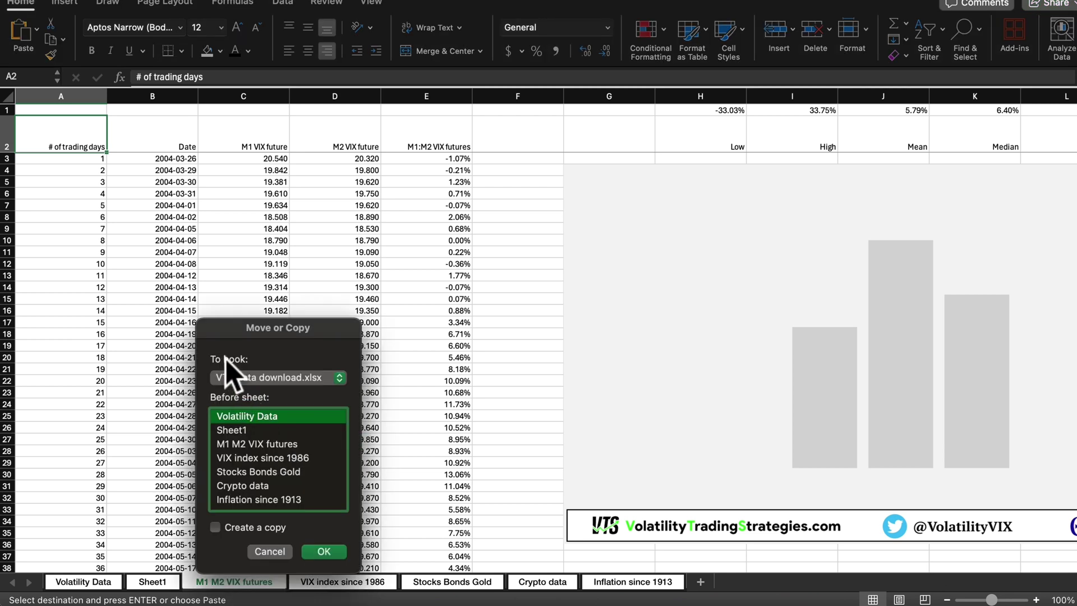
click(274, 383)
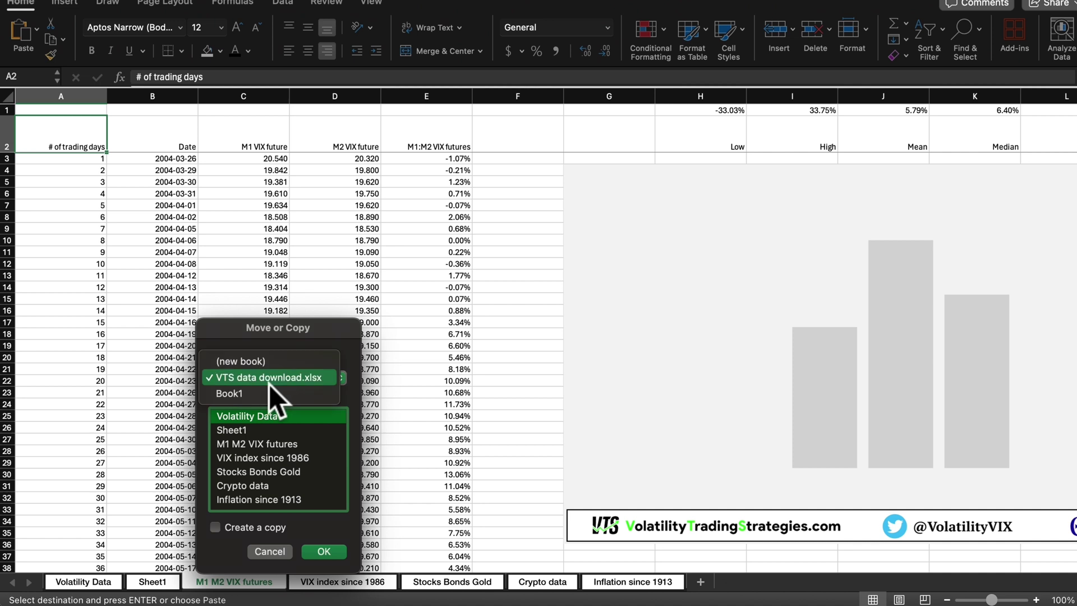
click(240, 395)
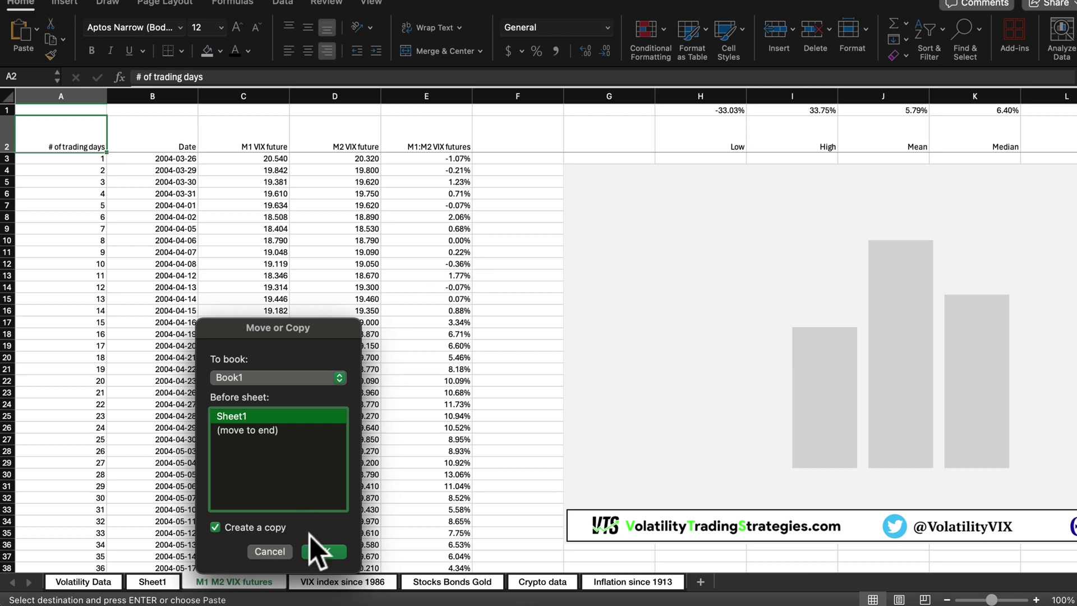
click(323, 551)
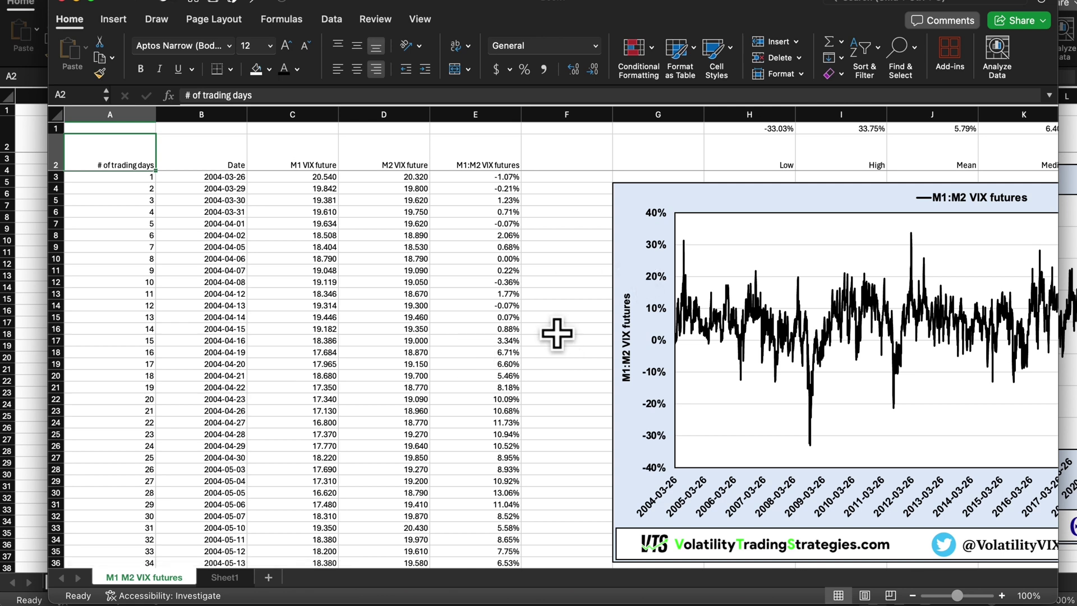
Step: Switch back to the original workbook, select the entire M1 M2 VIX futures sheet, and reduce the selection to header A2
click(361, 4)
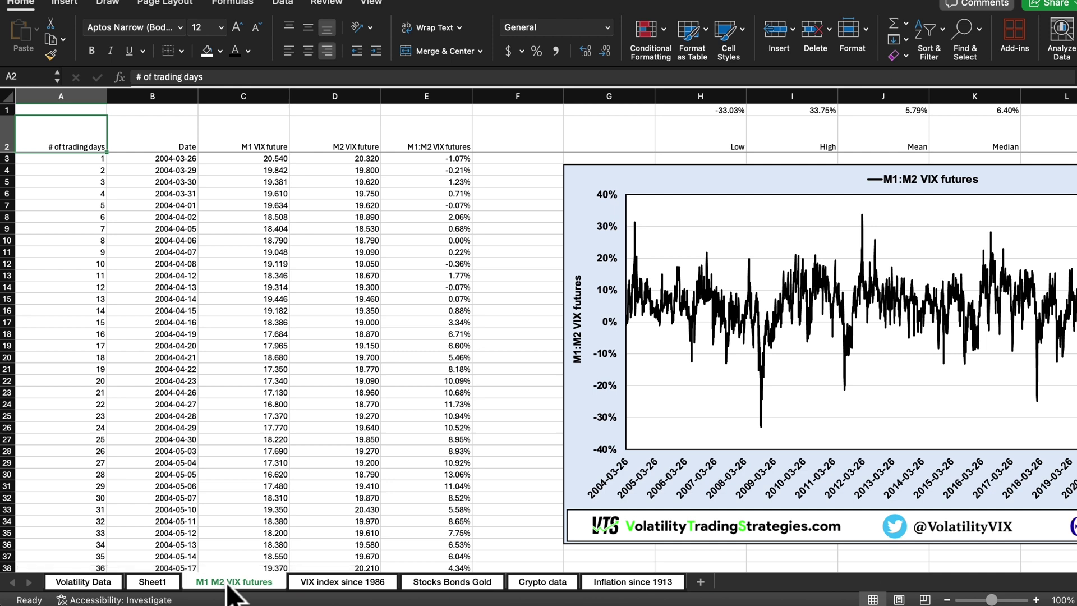
click(8, 98)
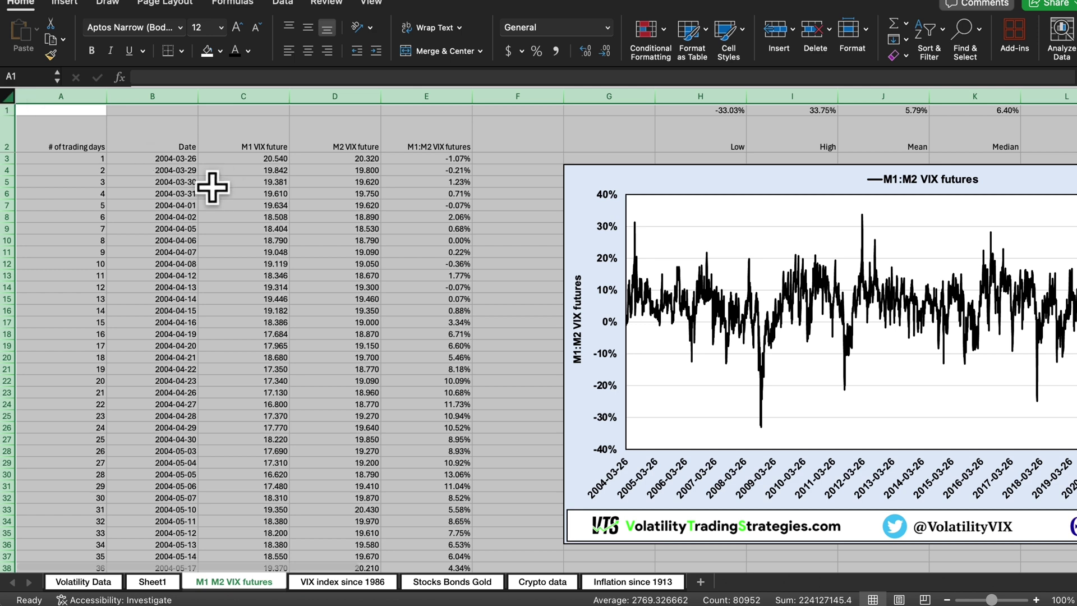
click(54, 128)
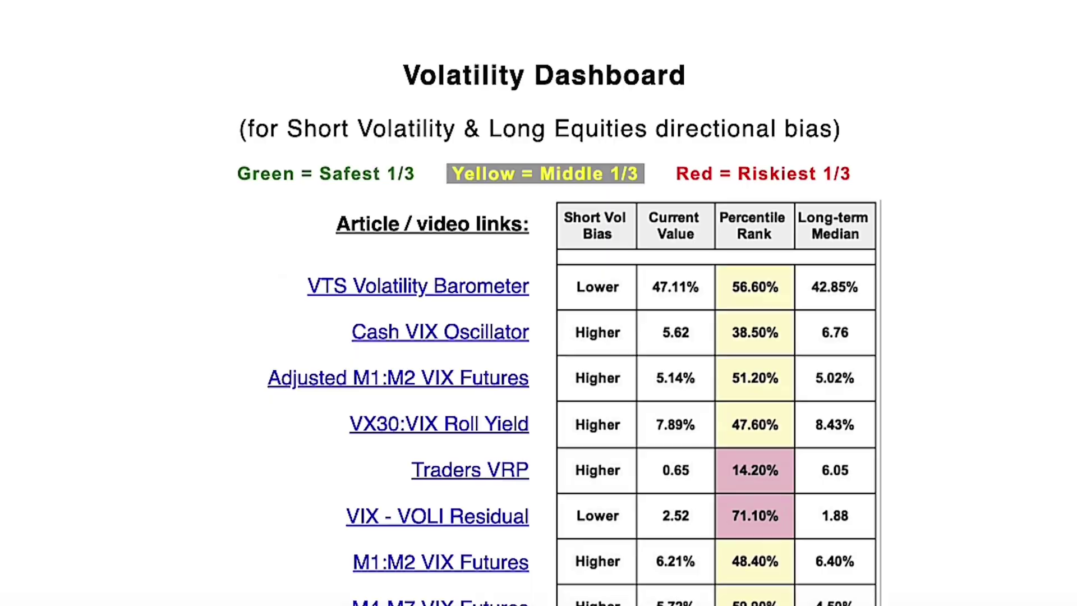
Step: Look through the Volatility Dashboard table from the VTS Volatility Barometer down to the VIX Index
scroll(538, 303, down, 10)
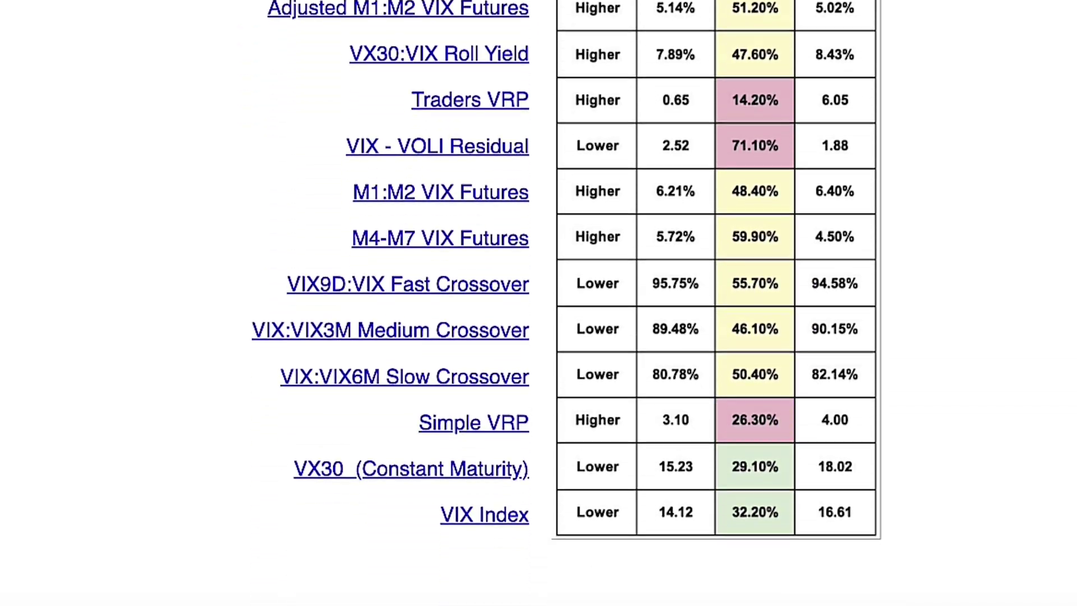
scroll(538, 302, down, 4)
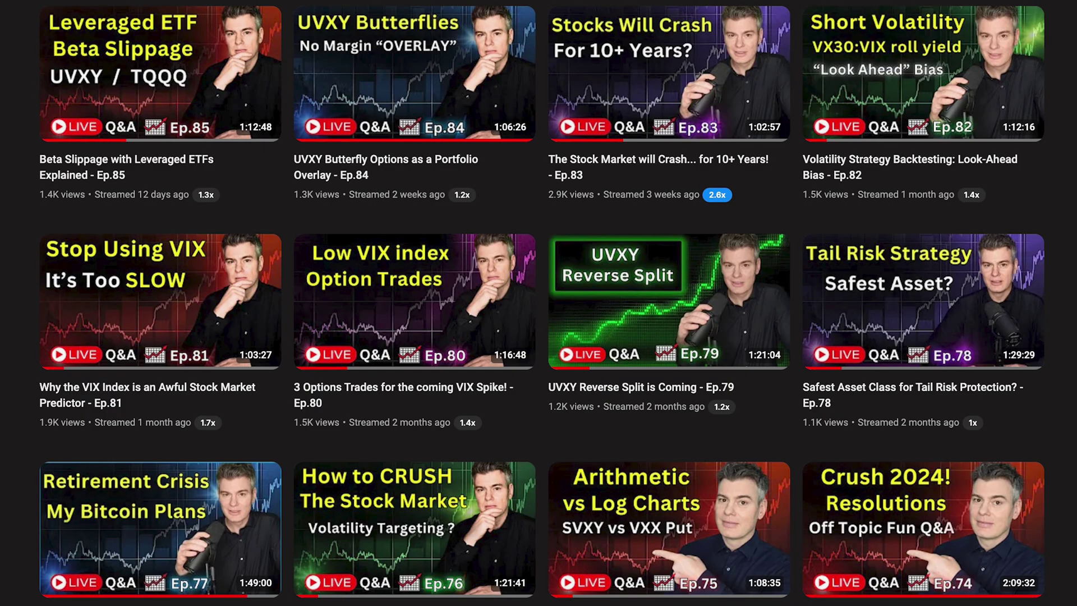